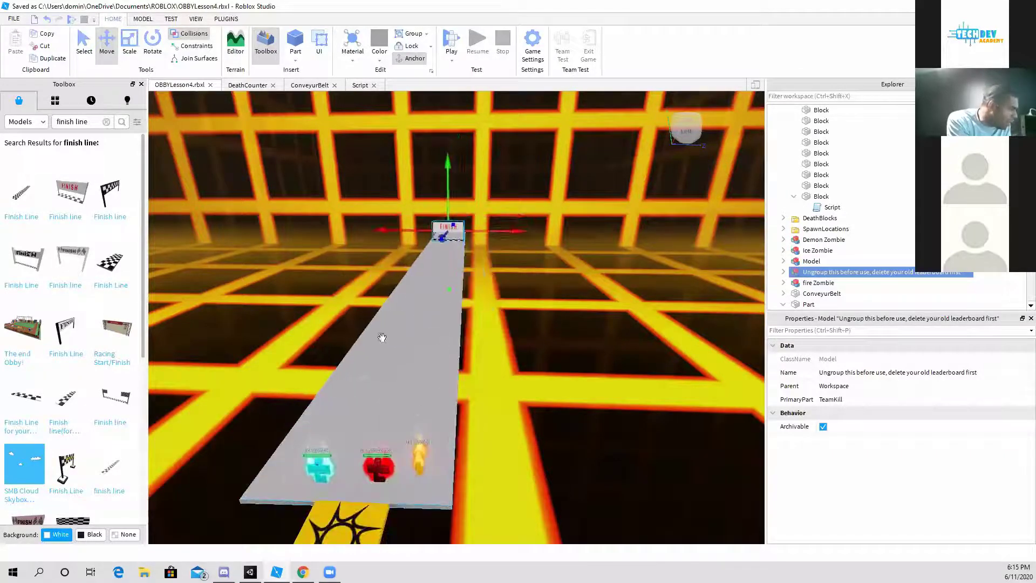
# Step: Delete the long grey platform, the zombies standing on it and the finish line model at its far end
pyautogui.click(439, 365)
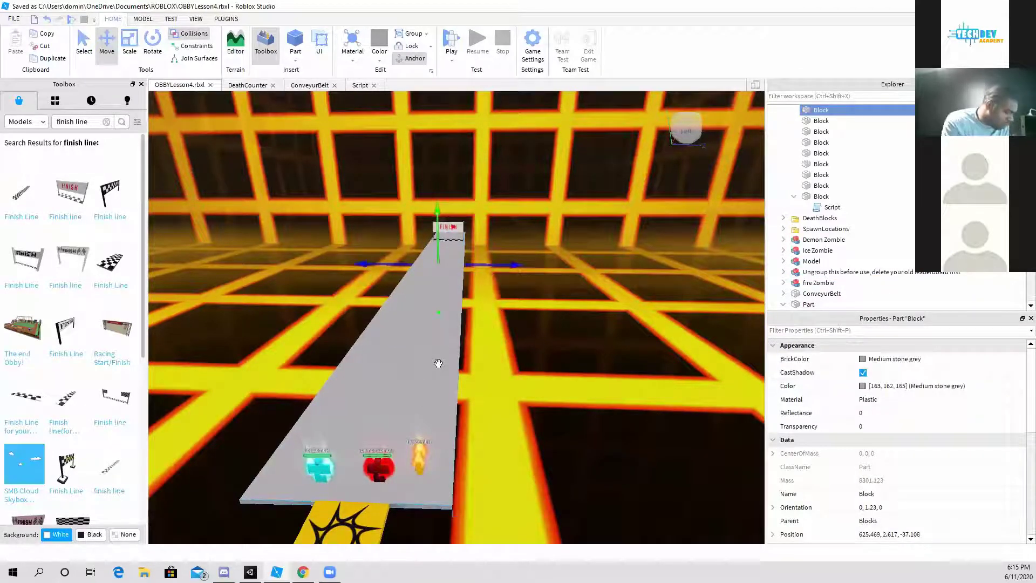
pyautogui.press('Delete')
pyautogui.moveTo(388, 465); pyautogui.dragTo(326, 478)
pyautogui.press('Delete')
pyautogui.click(448, 232)
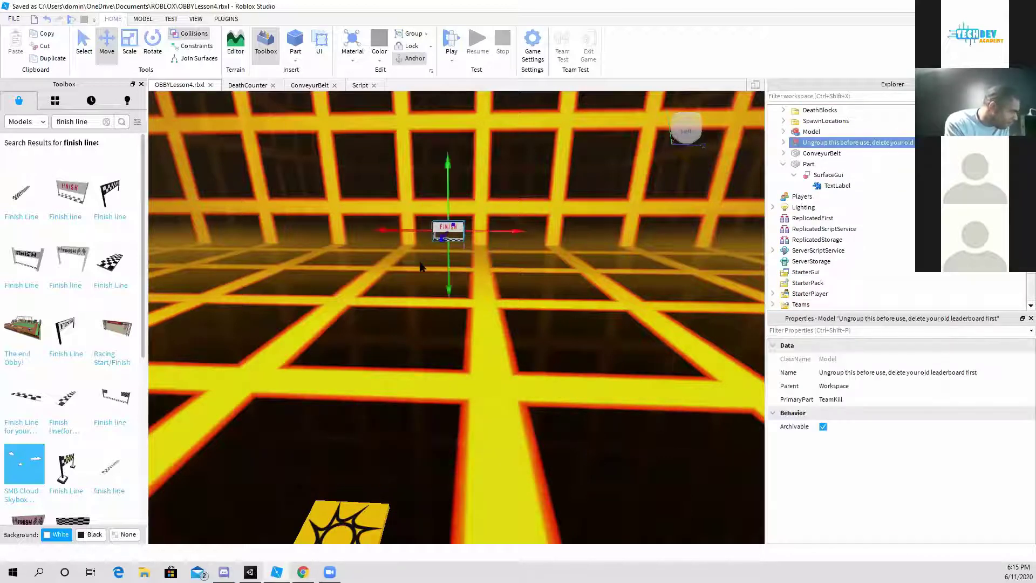
pyautogui.press('Delete')
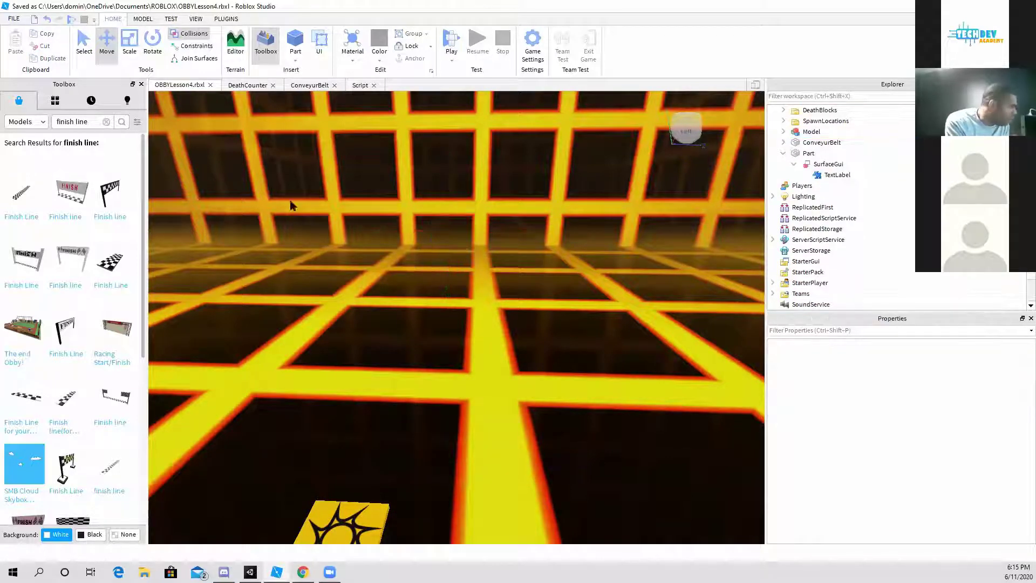
# Step: Duplicate the grey block after the yellow spawn pad and move the copy past the last spawn at the course's end
pyautogui.scroll(-3, 322, 381)
pyautogui.moveTo(323, 381); pyautogui.dragTo(303, 448, button='right')
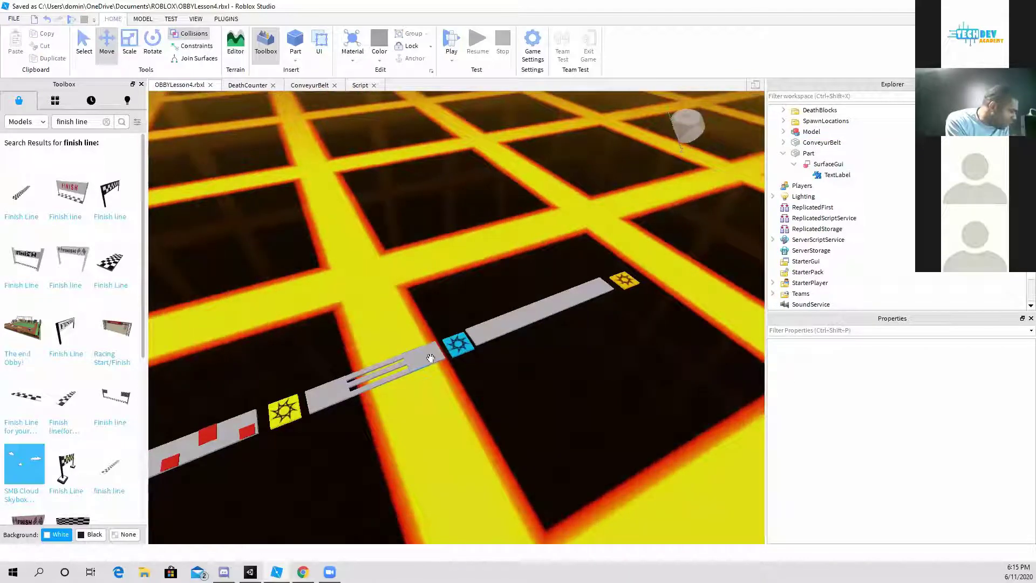
pyautogui.click(330, 386)
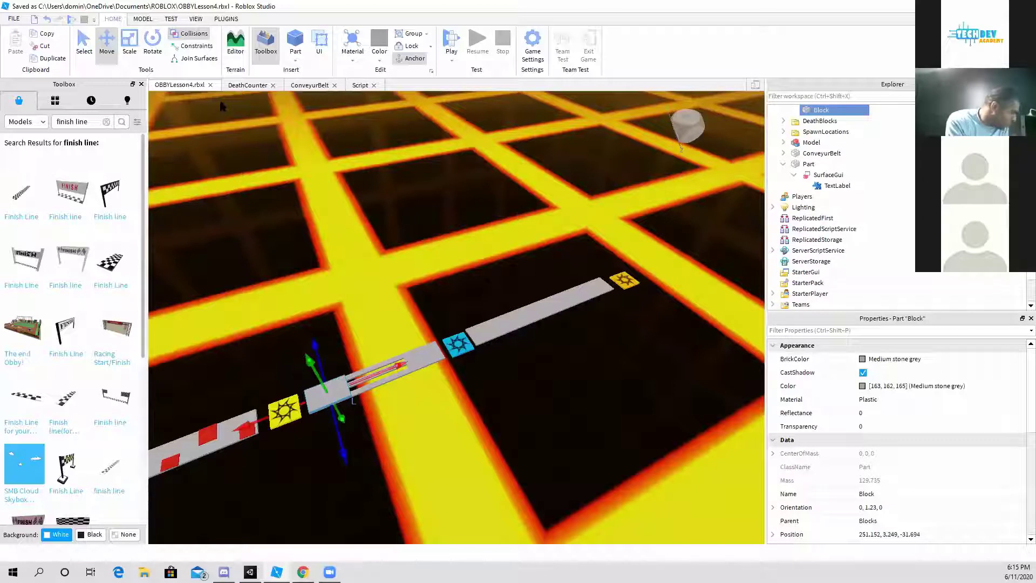
pyautogui.moveTo(401, 365); pyautogui.dragTo(632, 286)
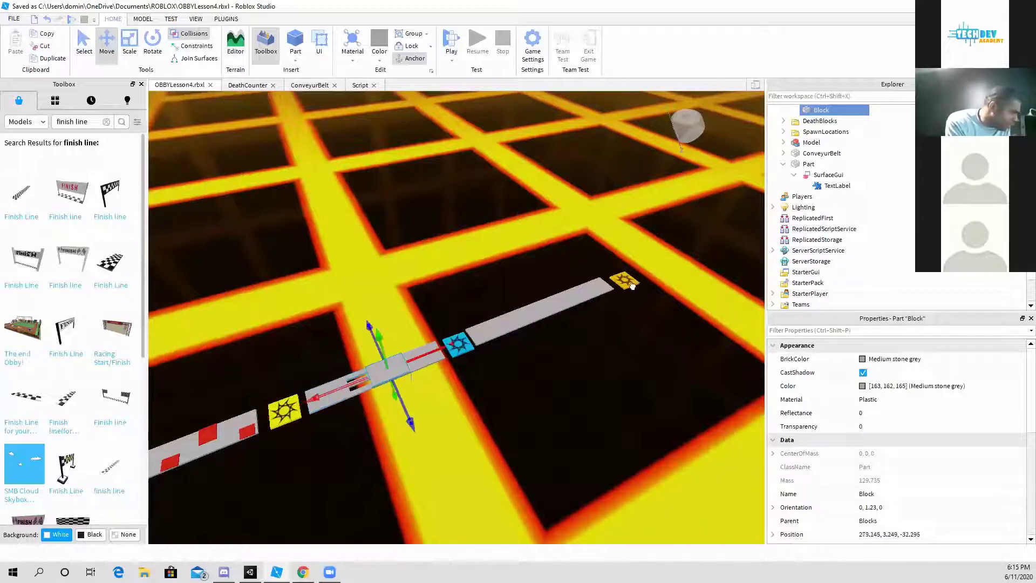
pyautogui.moveTo(435, 340); pyautogui.dragTo(435, 345)
pyautogui.moveTo(362, 346); pyautogui.dragTo(364, 332)
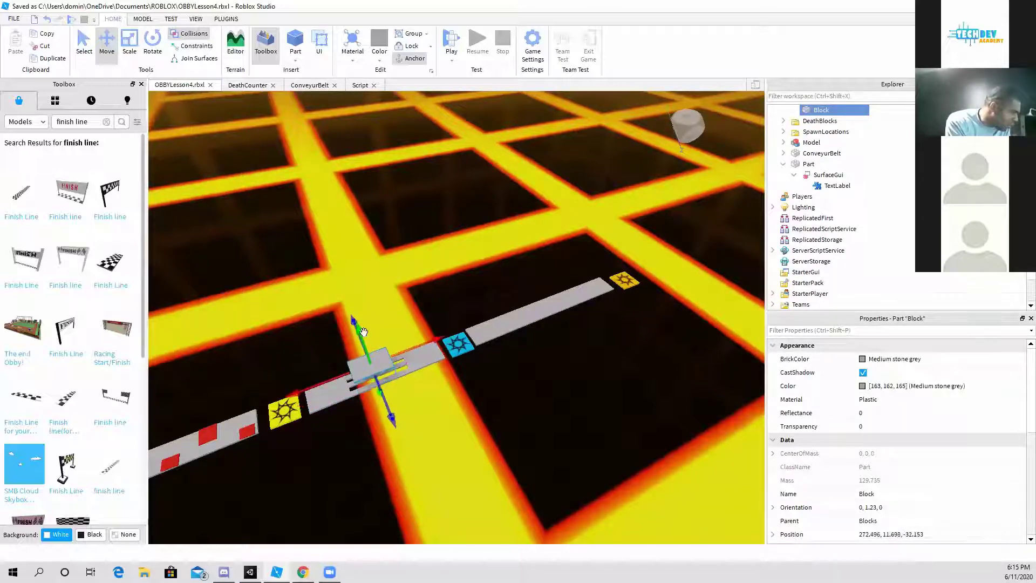
pyautogui.moveTo(436, 340); pyautogui.dragTo(713, 246)
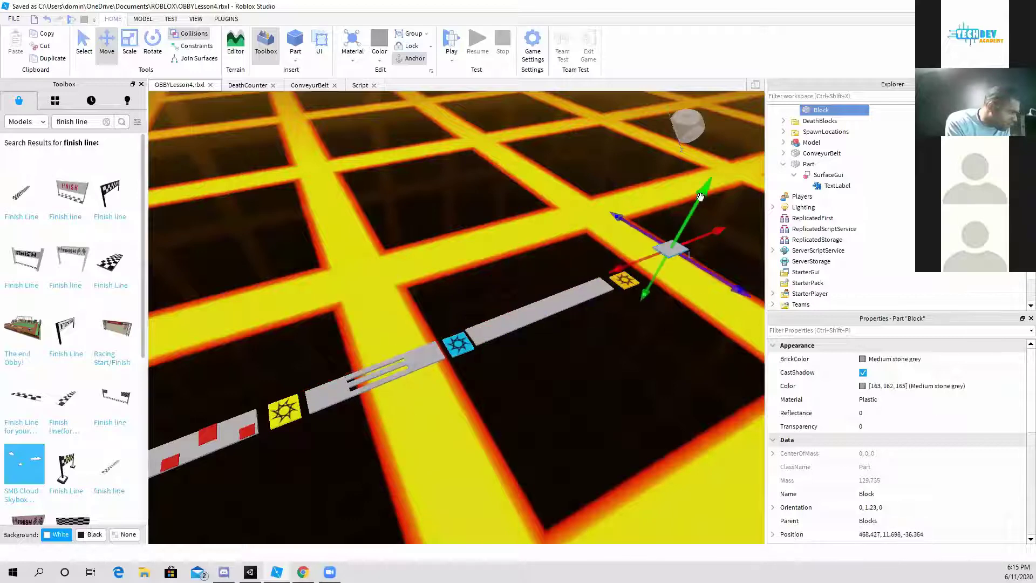
pyautogui.moveTo(700, 197); pyautogui.dragTo(689, 229)
# Step: Try lining up the copied grey block just behind the last yellow spawn pad, and delete the block
pyautogui.scroll(5, 689, 229)
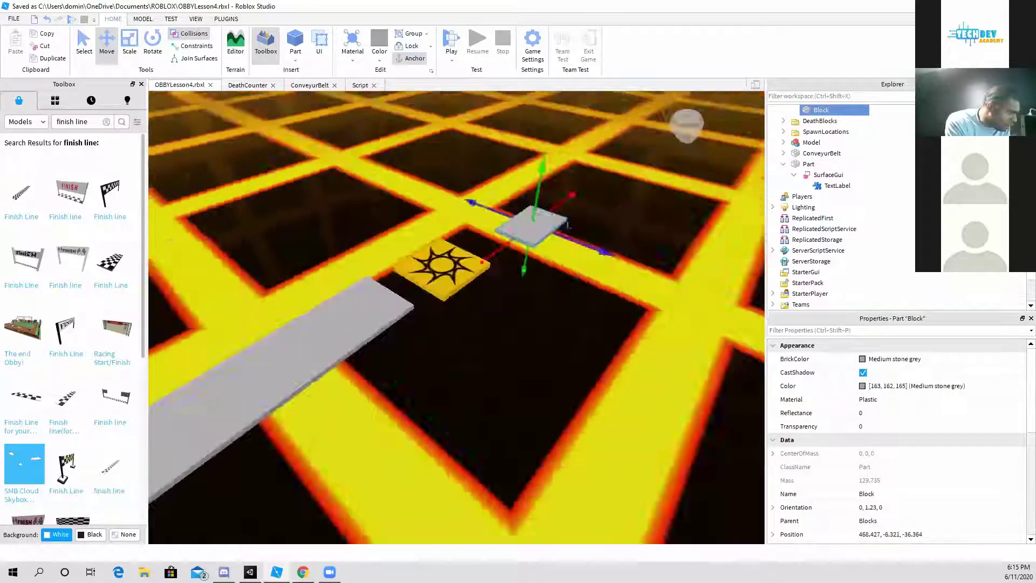
pyautogui.moveTo(388, 319); pyautogui.dragTo(472, 296, button='right')
pyautogui.press('a')
pyautogui.moveTo(402, 254); pyautogui.dragTo(375, 375)
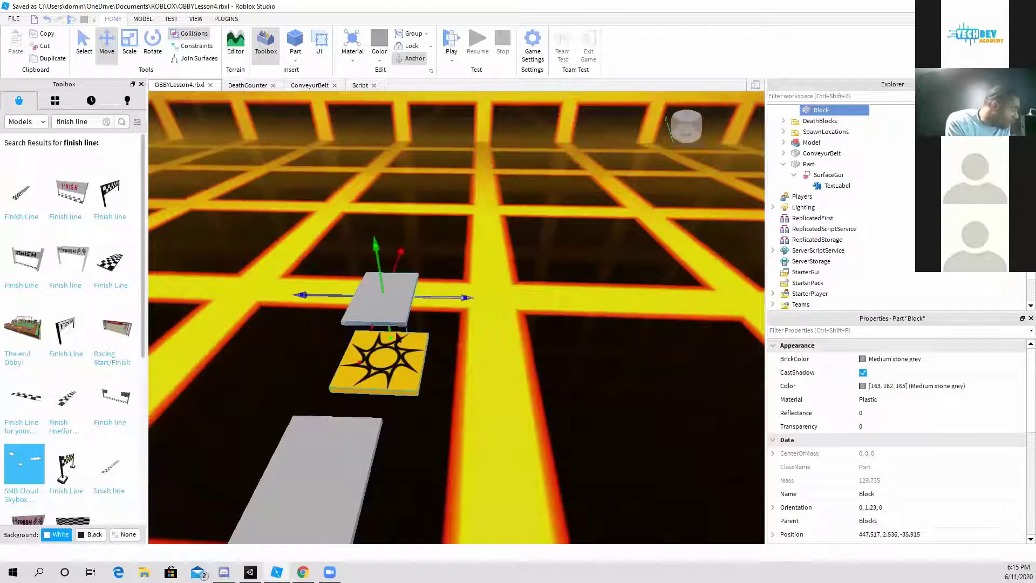
pyautogui.moveTo(449, 298); pyautogui.dragTo(471, 304)
pyautogui.press('Delete')
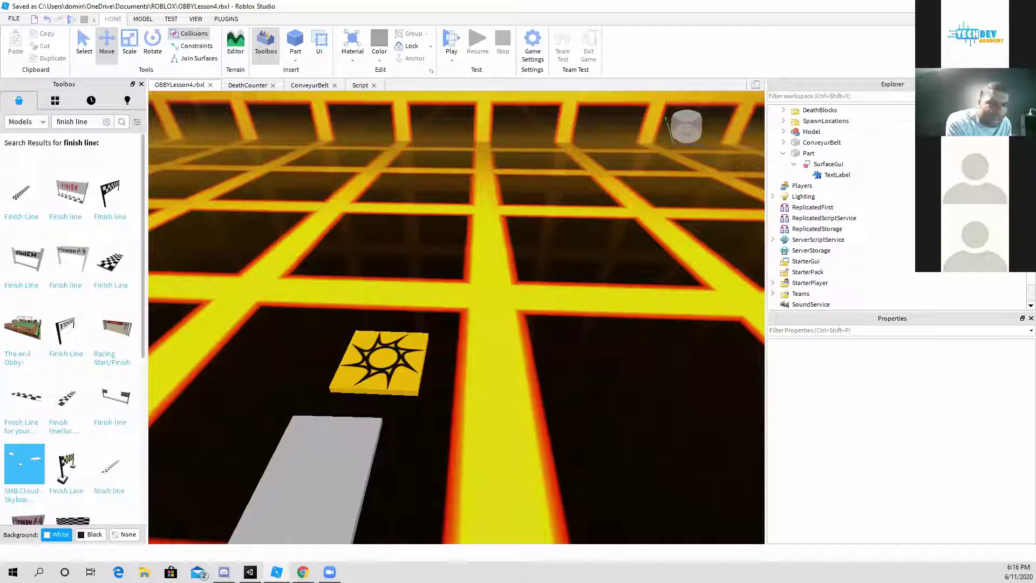
# Step: Search the Toolbox models for "normal maze"
pyautogui.click(107, 122)
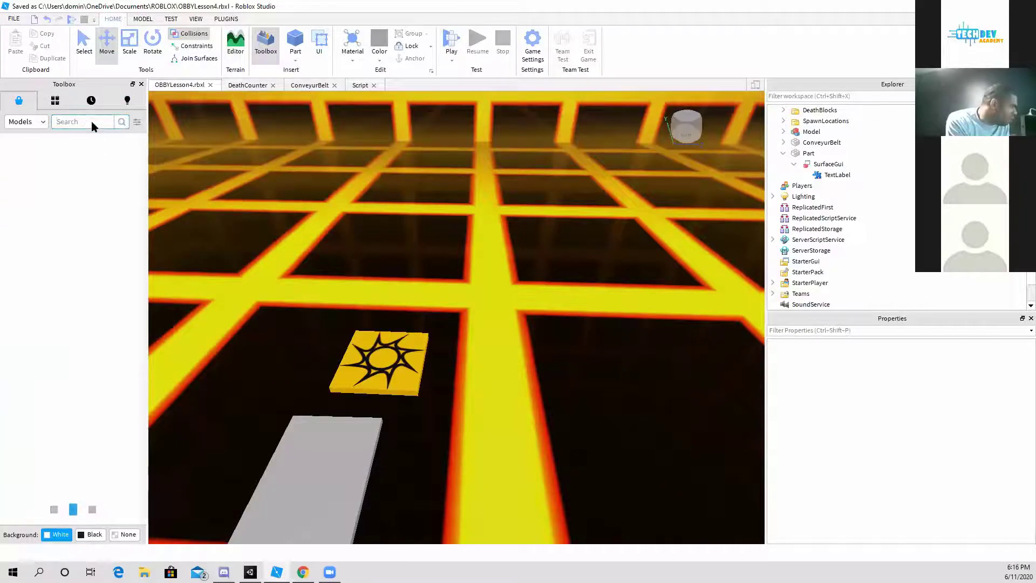
pyautogui.write('normal maze')
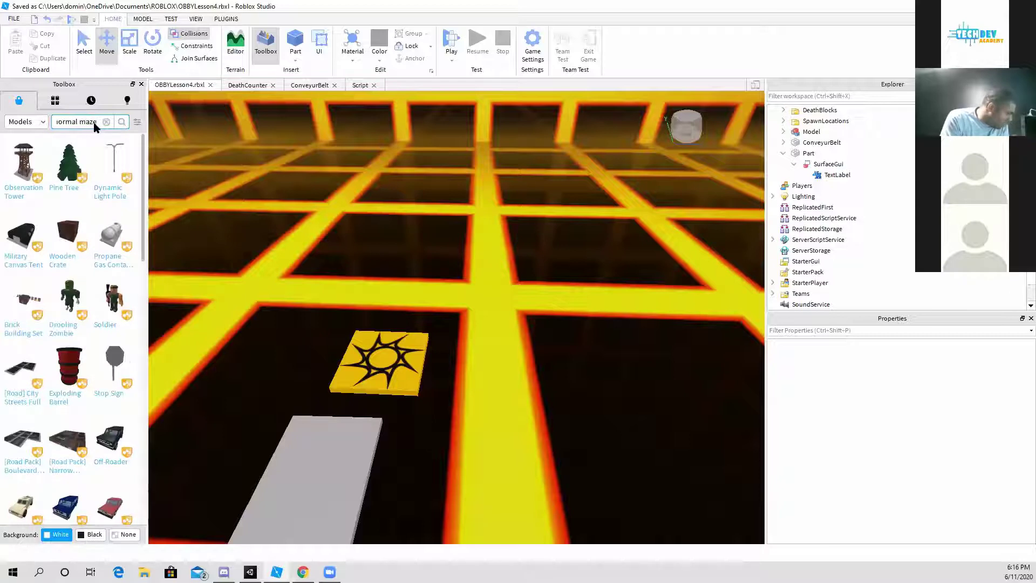
pyautogui.press('Return')
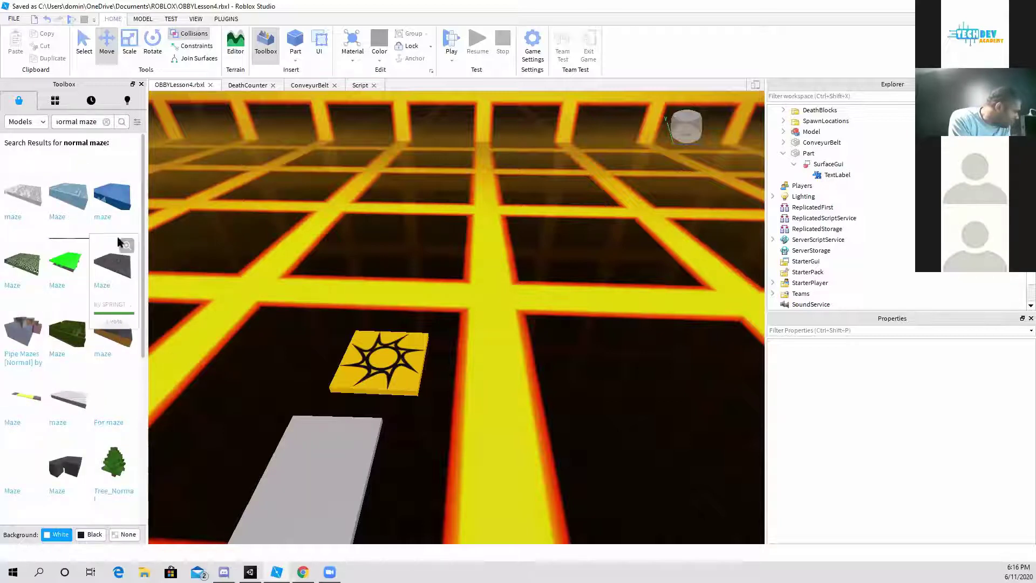
# Step: Try the bright green maze model from the search results, inspect it in the scene and delete it
pyautogui.scroll(-3, 105, 364)
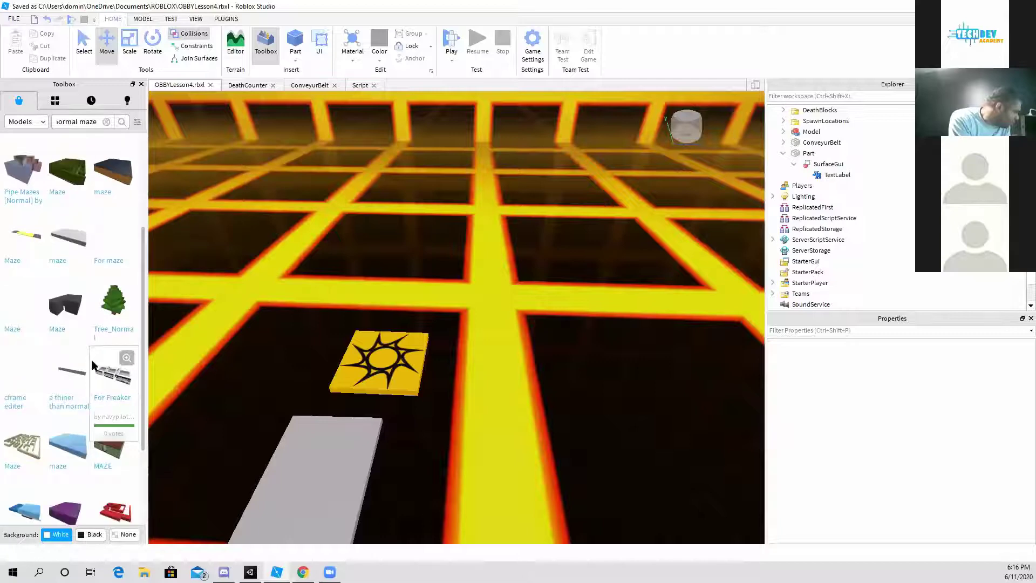
pyautogui.scroll(-2, 71, 367)
pyautogui.scroll(-3, 41, 370)
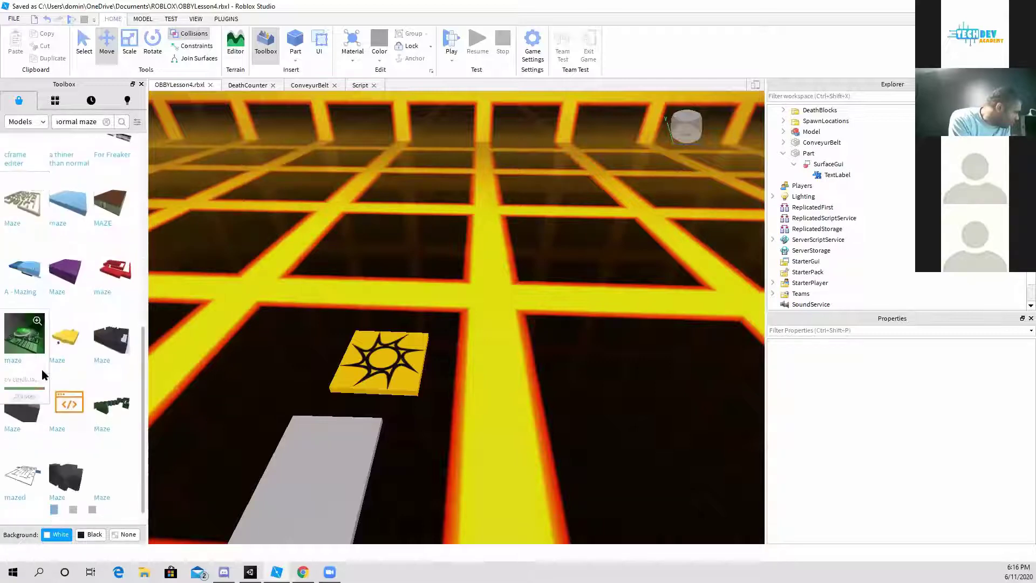
pyautogui.scroll(10, 81, 389)
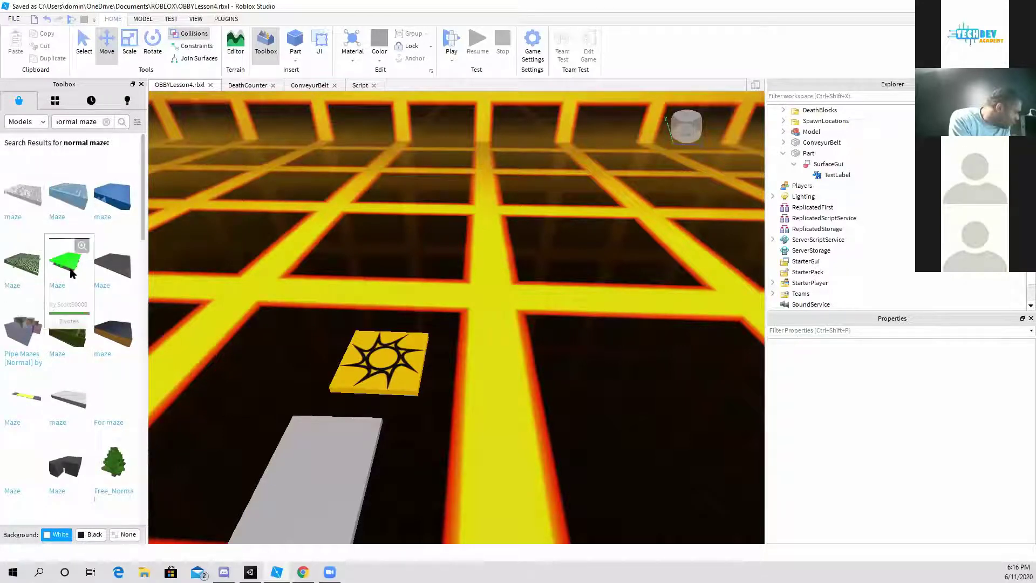
pyautogui.scroll(1, 412, 280)
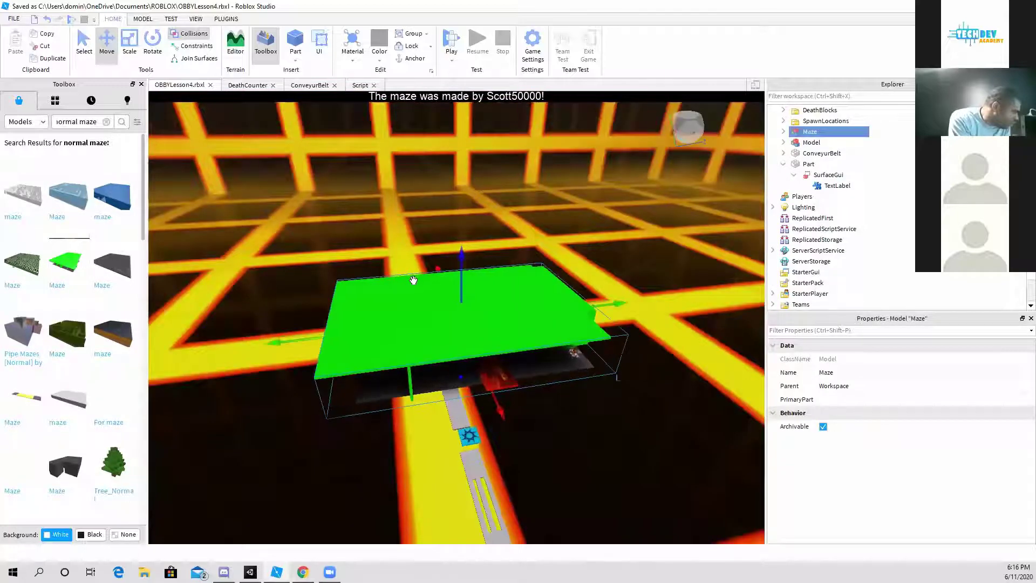
pyautogui.moveTo(412, 280); pyautogui.dragTo(293, 54, button='middle')
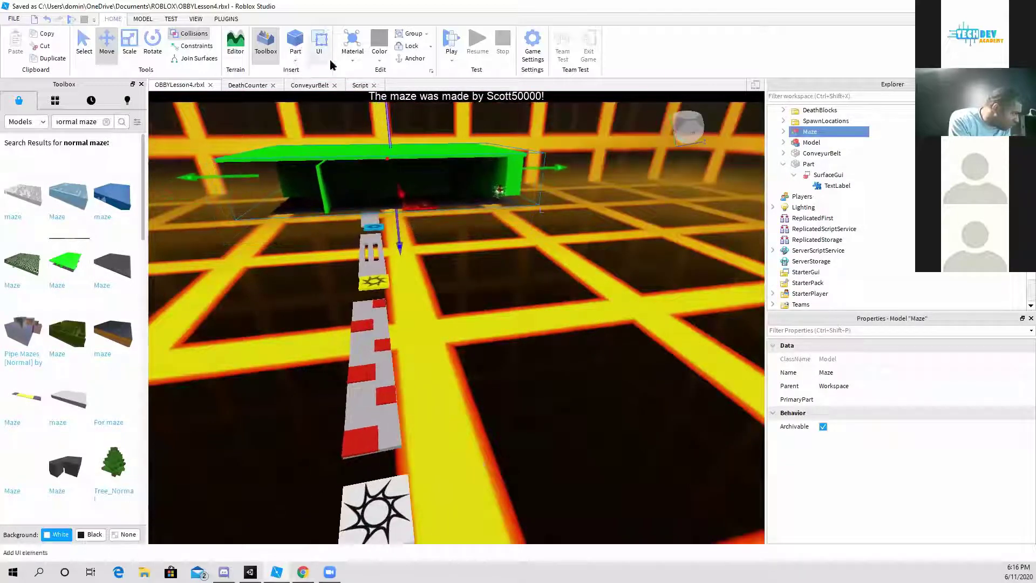
pyautogui.scroll(5, 431, 189)
pyautogui.press('Delete')
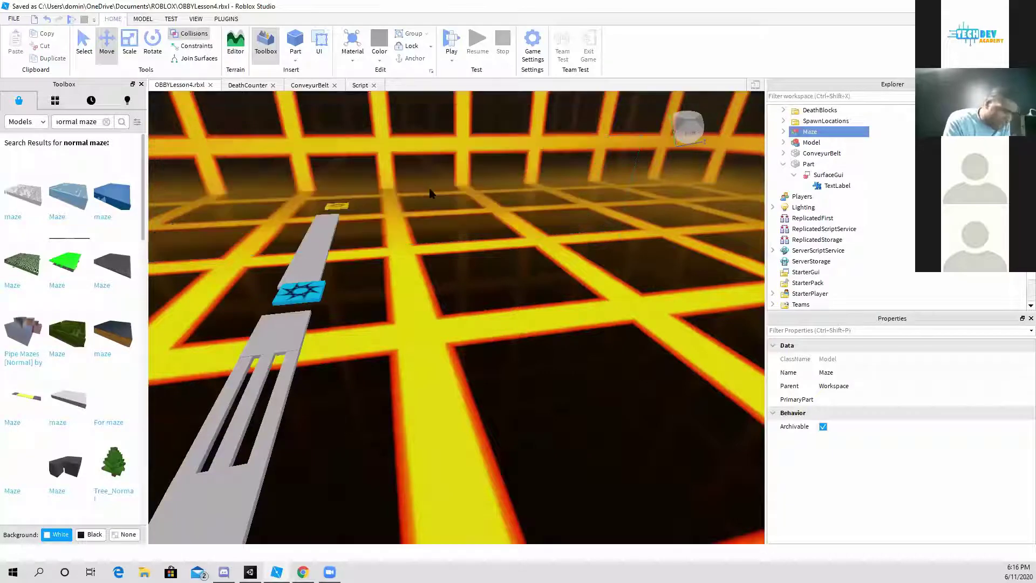
# Step: Insert the dark-walled maze model from further down the search results
pyautogui.scroll(-2, 154, 351)
pyautogui.scroll(-7, 86, 364)
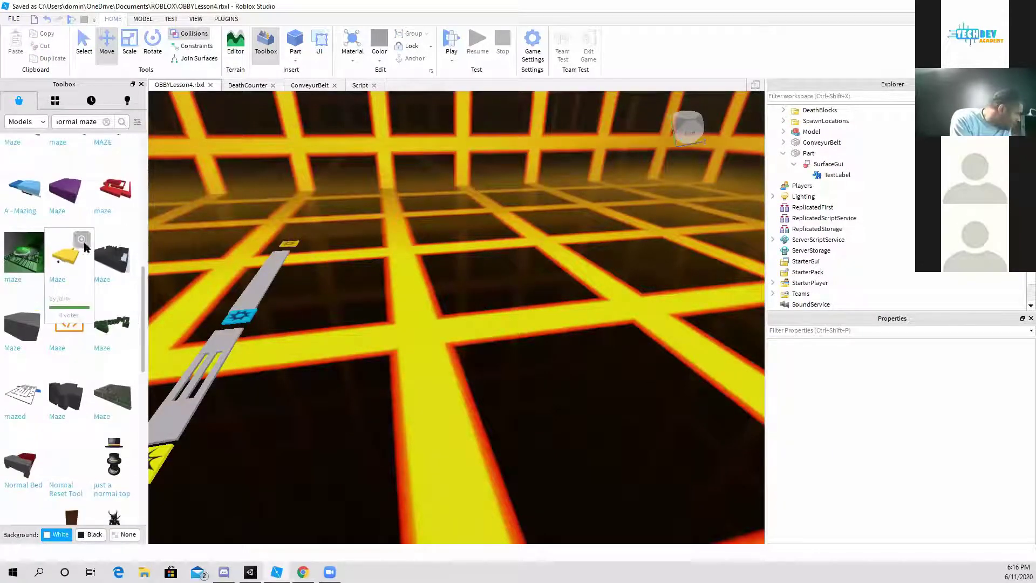
pyautogui.click(112, 257)
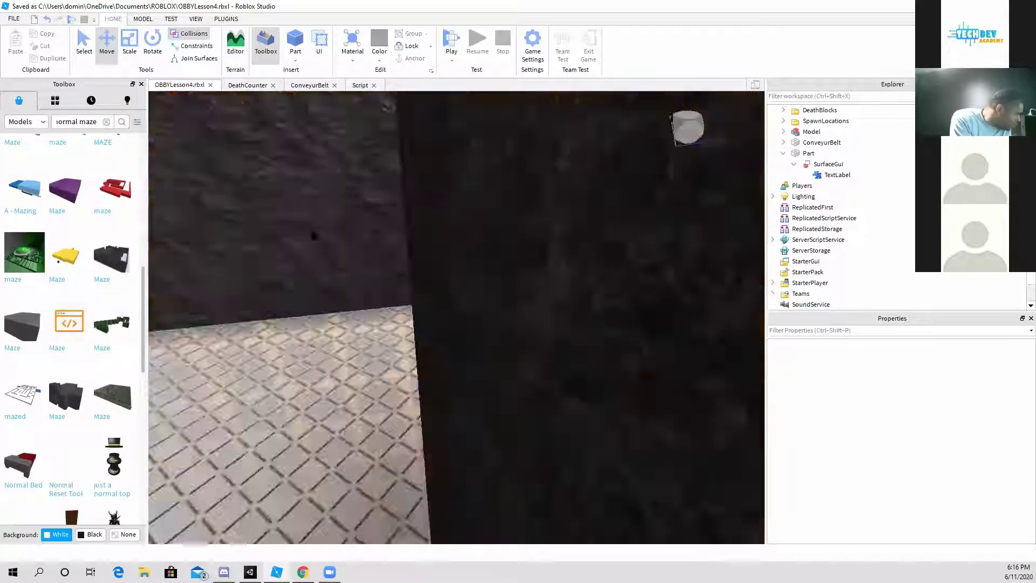
pyautogui.scroll(3, 398, 346)
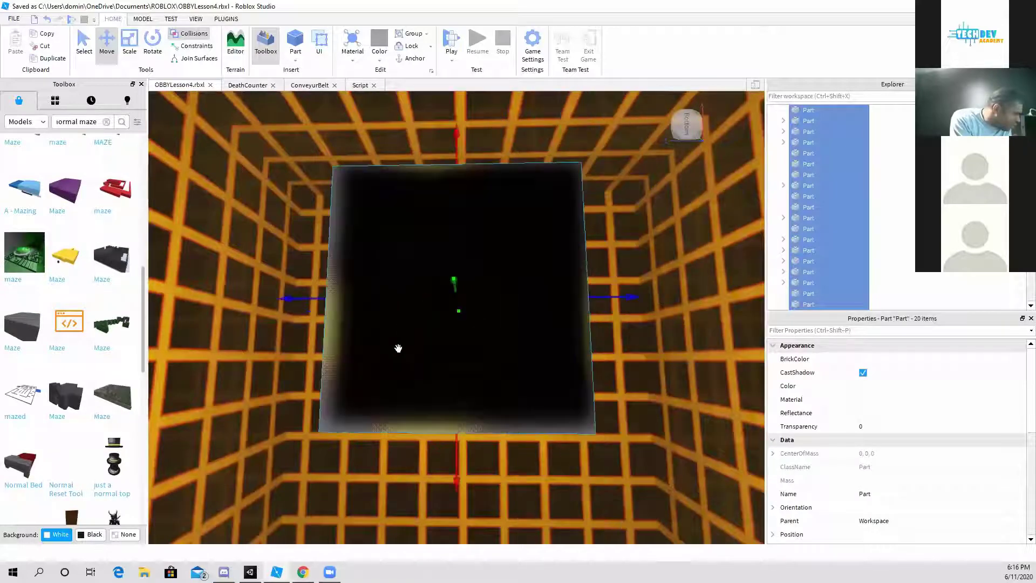
pyautogui.moveTo(397, 346); pyautogui.dragTo(398, 346, button='right')
pyautogui.scroll(-5, 398, 351)
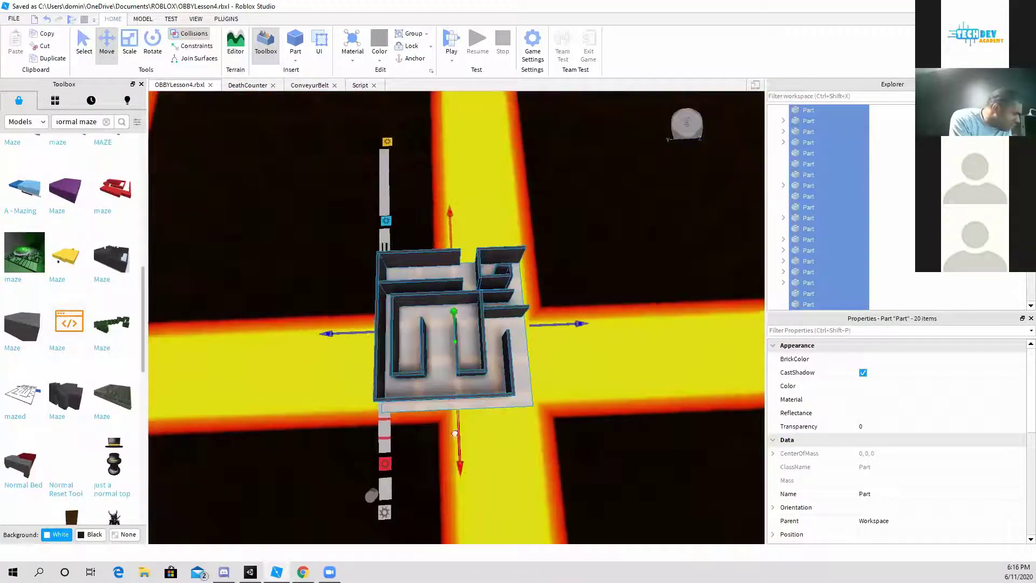
# Step: Move the dark maze beyond the last yellow spawn pad, lower it toward course level and shift it sideways in line with the path
pyautogui.moveTo(455, 433); pyautogui.dragTo(453, 164)
pyautogui.scroll(5, 455, 236)
pyautogui.moveTo(460, 250); pyautogui.dragTo(463, 254, button='right')
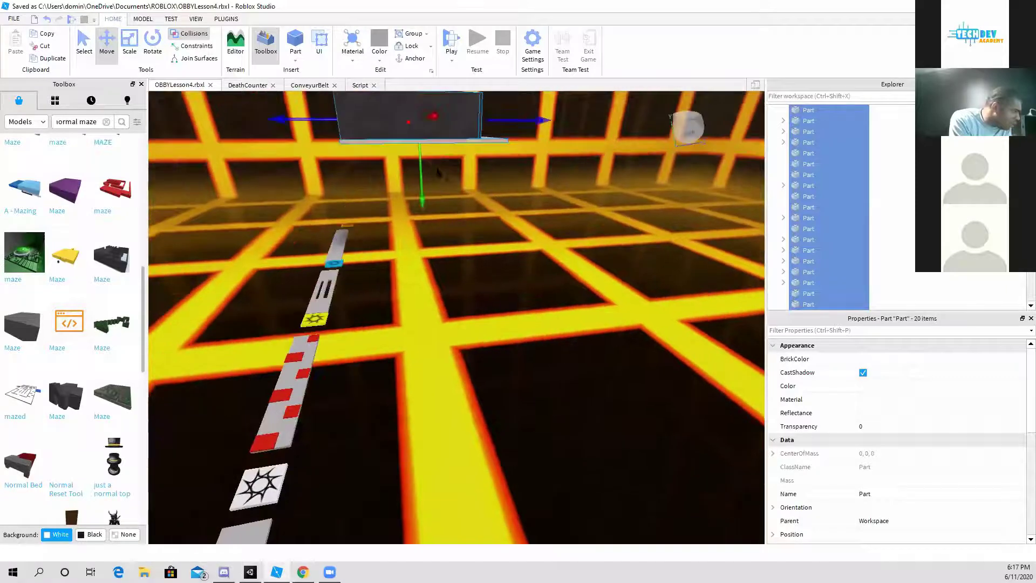
pyautogui.moveTo(422, 171); pyautogui.dragTo(400, 220)
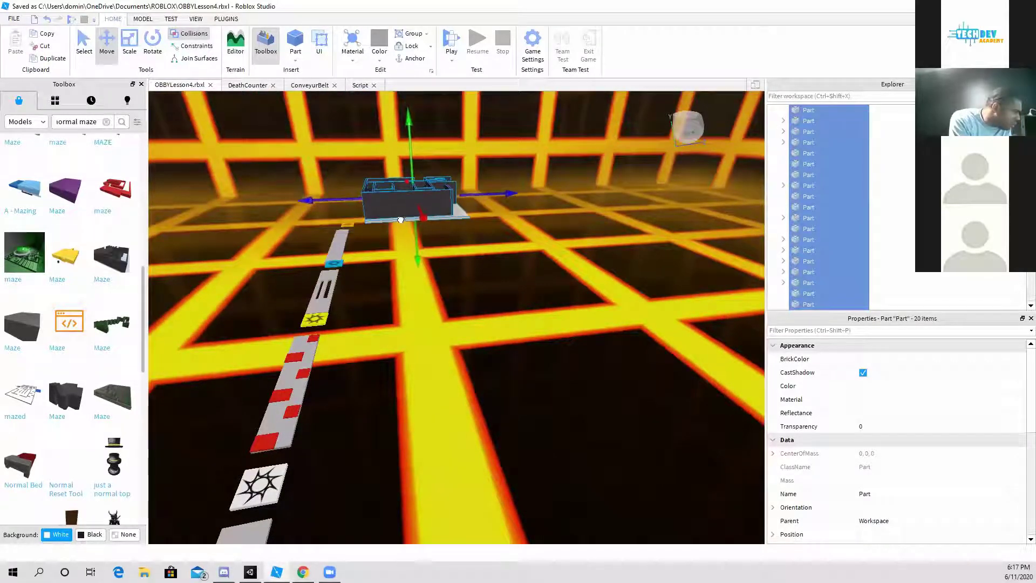
pyautogui.moveTo(494, 197); pyautogui.dragTo(443, 200)
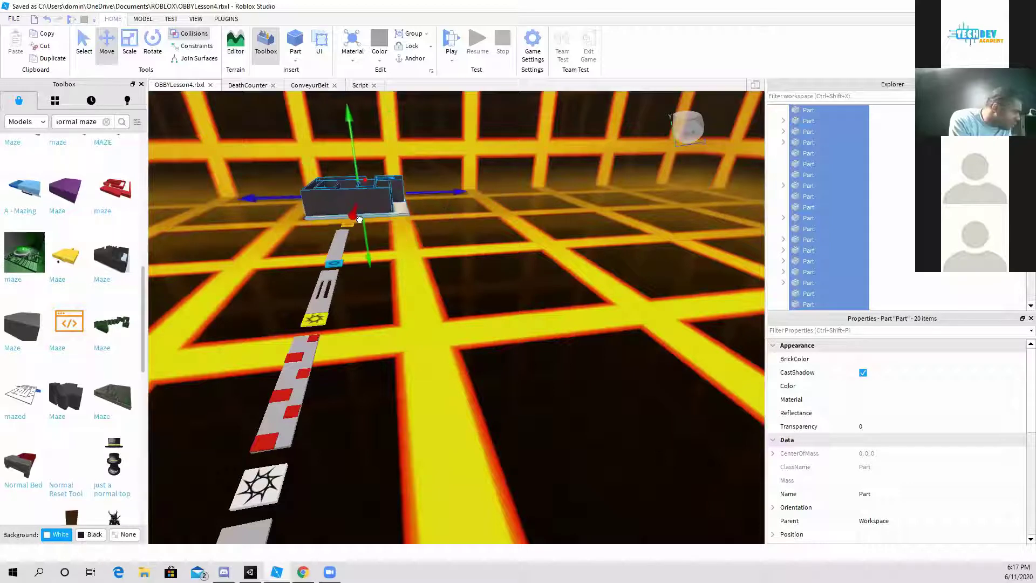
# Step: Rotate the maze about its vertical axis so that its open side faces the course path
pyautogui.click(157, 43)
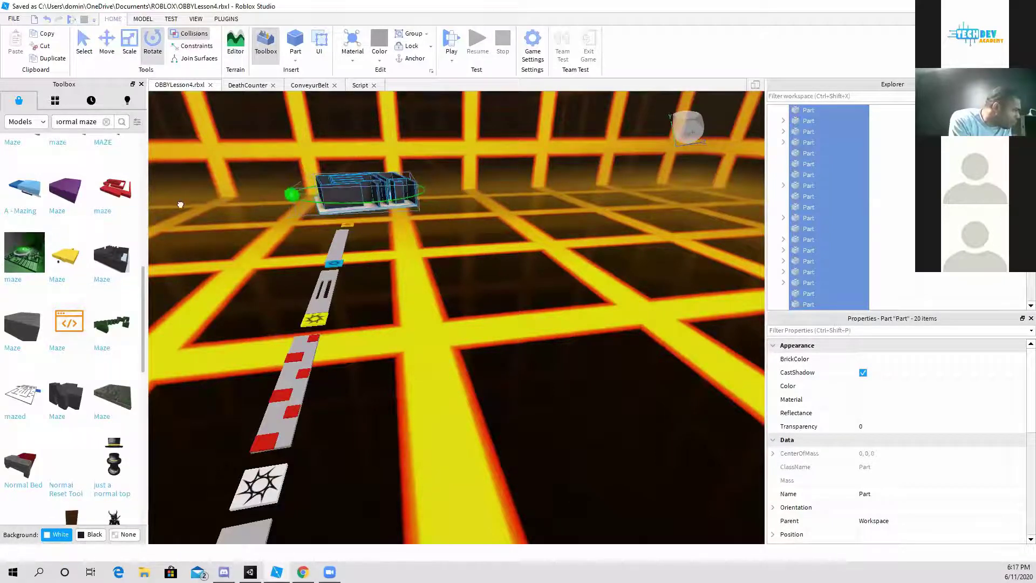
pyautogui.moveTo(178, 172); pyautogui.dragTo(240, 192)
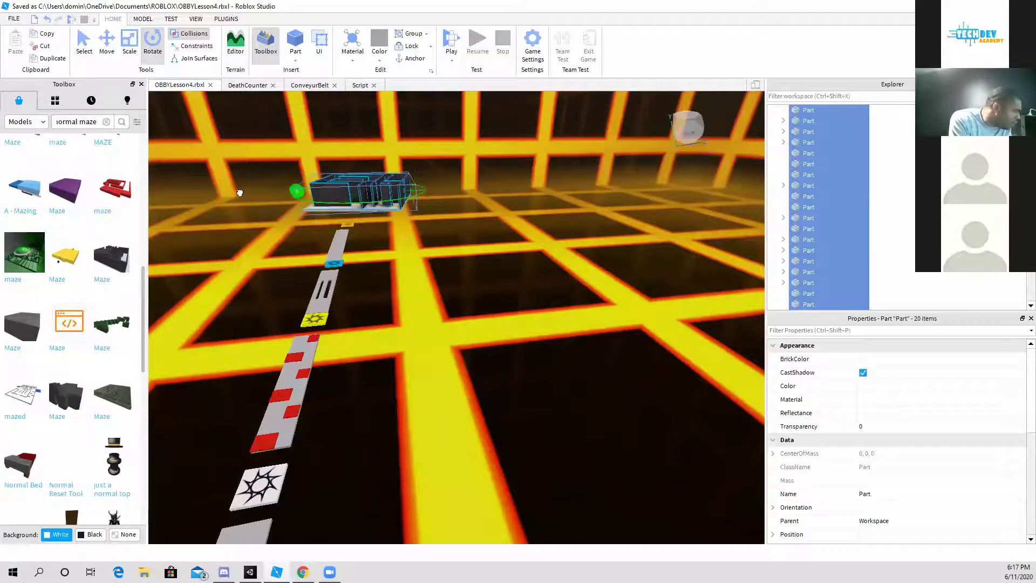
pyautogui.scroll(6, 372, 211)
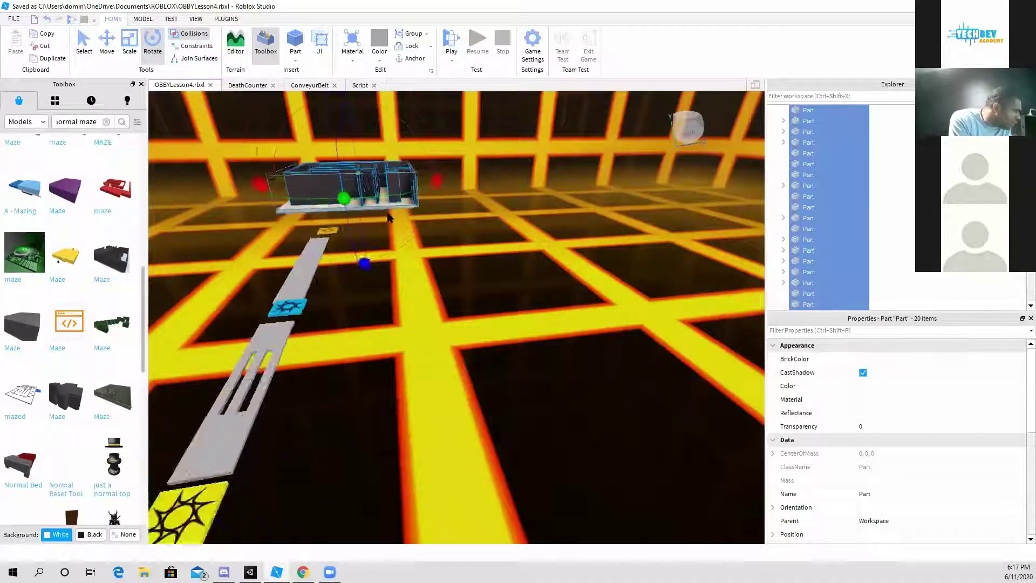
pyautogui.moveTo(395, 227); pyautogui.dragTo(414, 367, button='middle')
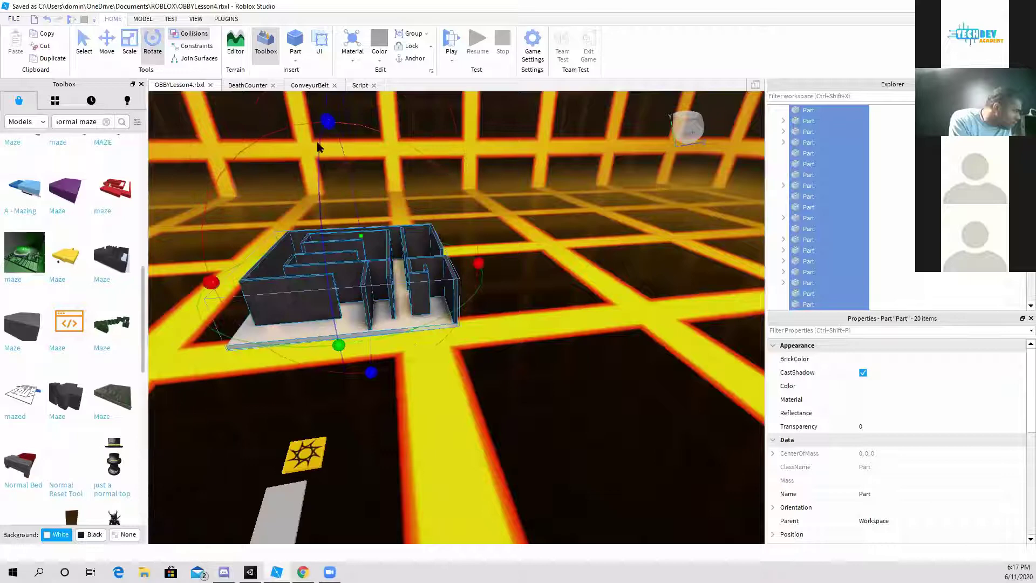
# Step: Move the maze back along the course so its entrance edge meets the last yellow spawn pad
pyautogui.click(106, 41)
pyautogui.moveTo(337, 342); pyautogui.dragTo(316, 468)
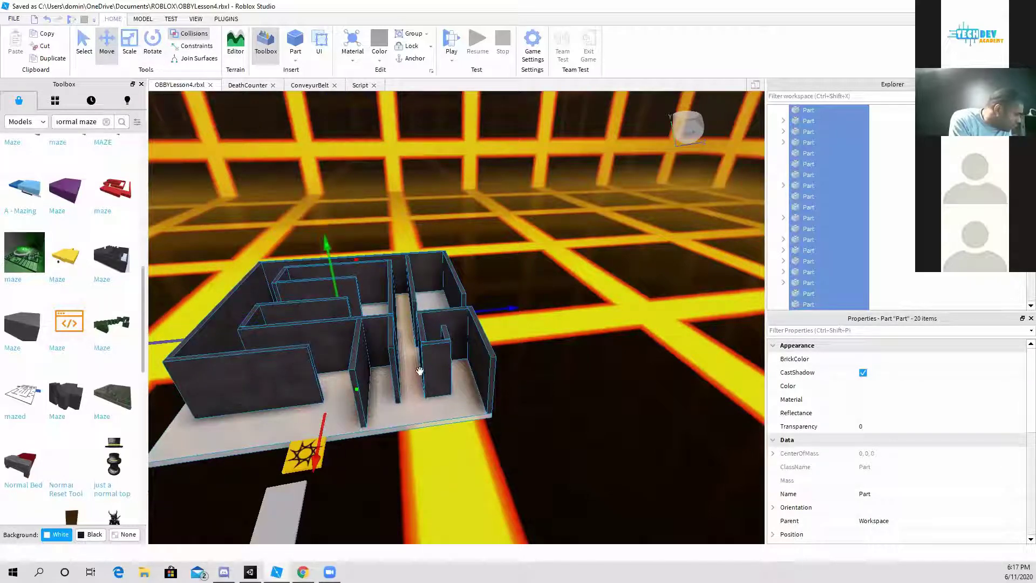
pyautogui.moveTo(426, 344); pyautogui.dragTo(472, 432, button='middle')
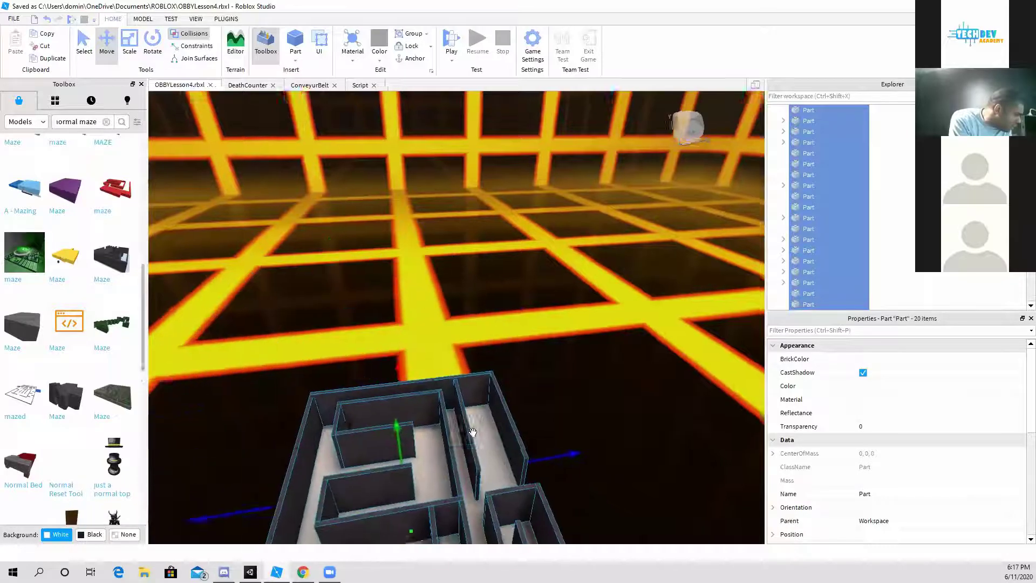
pyautogui.moveTo(472, 432); pyautogui.dragTo(471, 367, button='right')
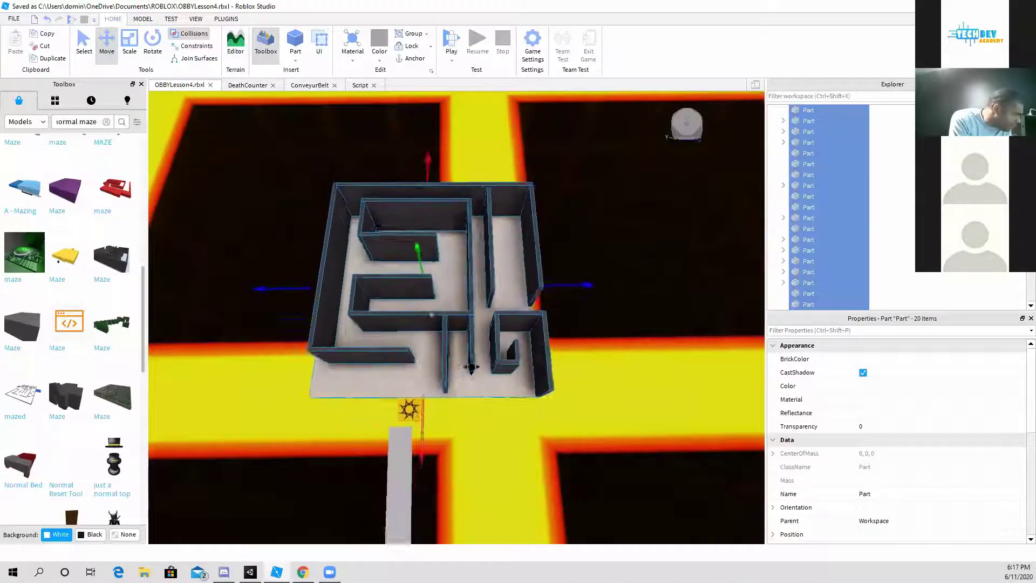
pyautogui.moveTo(472, 367); pyautogui.dragTo(479, 284, button='middle')
pyautogui.moveTo(478, 291); pyautogui.dragTo(475, 282, button='right')
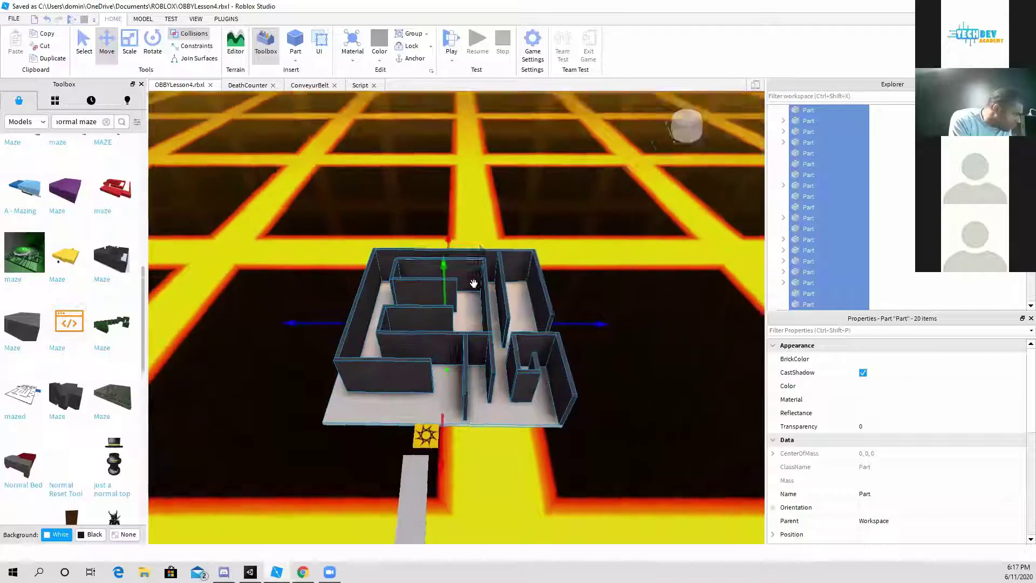
# Step: Insert a new block part and place it on the maze floor's front edge, at the foot of the divider wall beside the yellow spawn pad
pyautogui.moveTo(474, 282); pyautogui.dragTo(499, 246, button='middle')
pyautogui.moveTo(530, 291); pyautogui.dragTo(475, 262, button='middle')
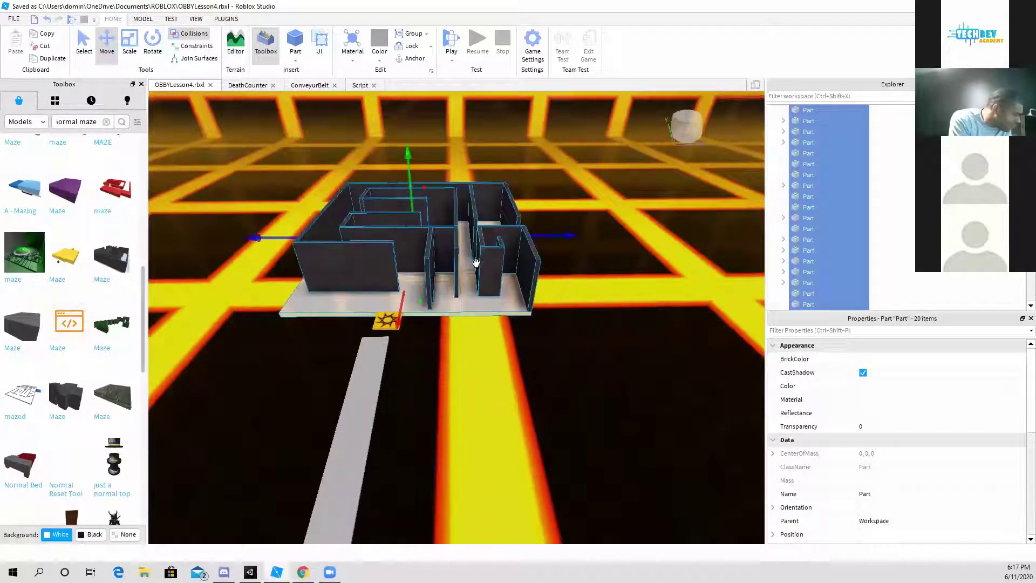
pyautogui.scroll(3, 465, 277)
pyautogui.moveTo(466, 277); pyautogui.dragTo(625, 301, button='right')
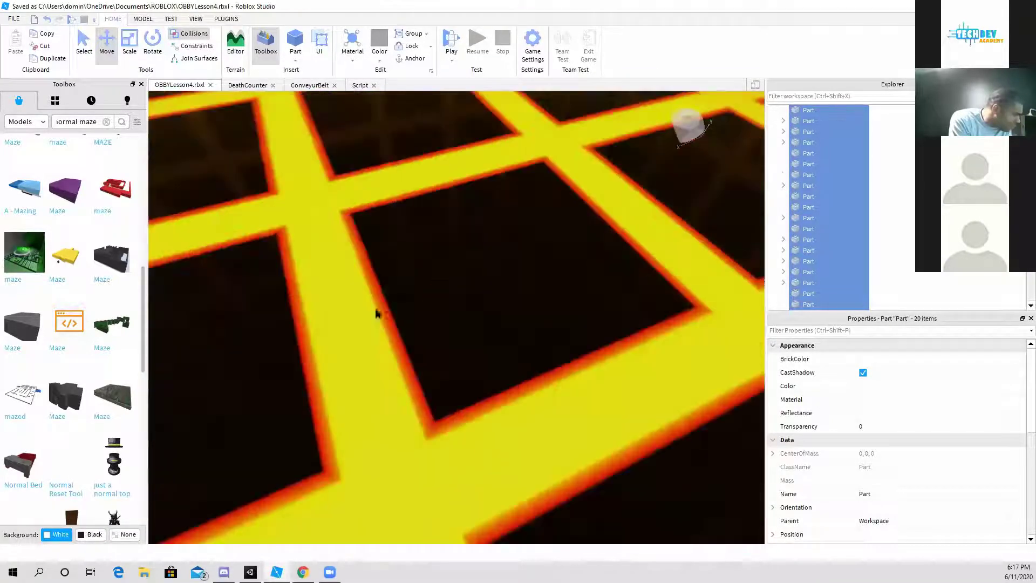
pyautogui.scroll(-3, 405, 307)
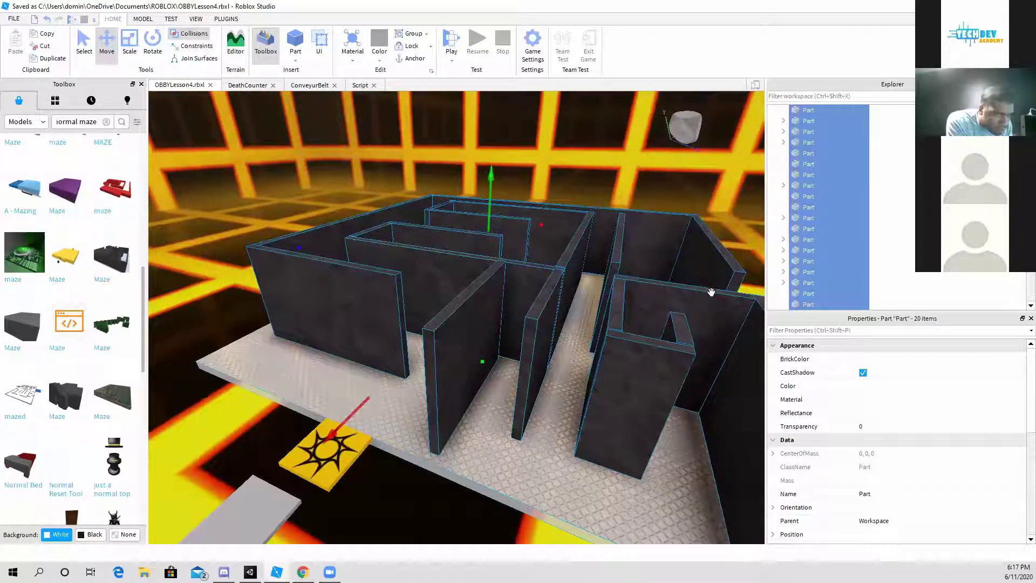
pyautogui.click(295, 43)
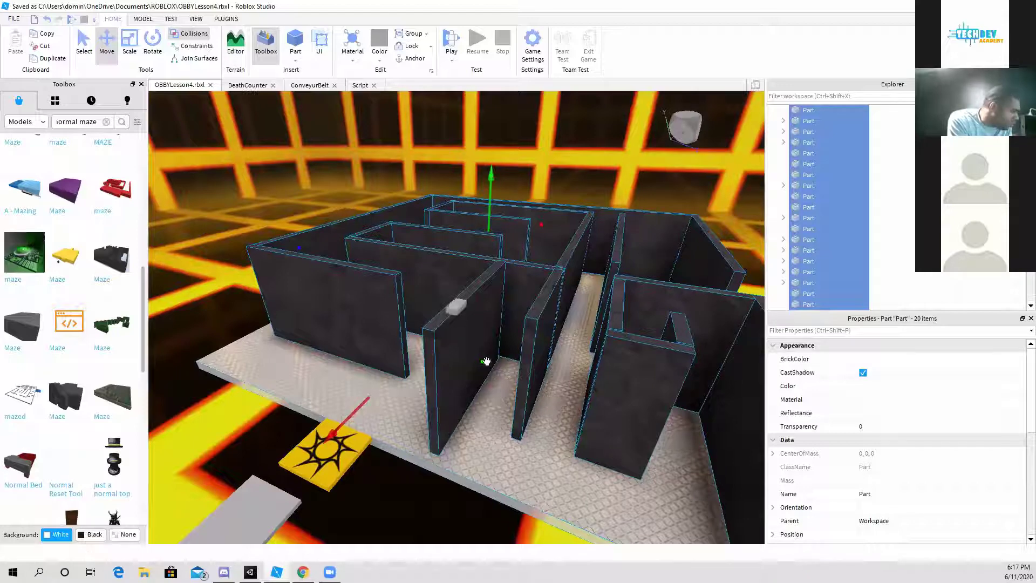
pyautogui.moveTo(457, 306); pyautogui.dragTo(478, 402)
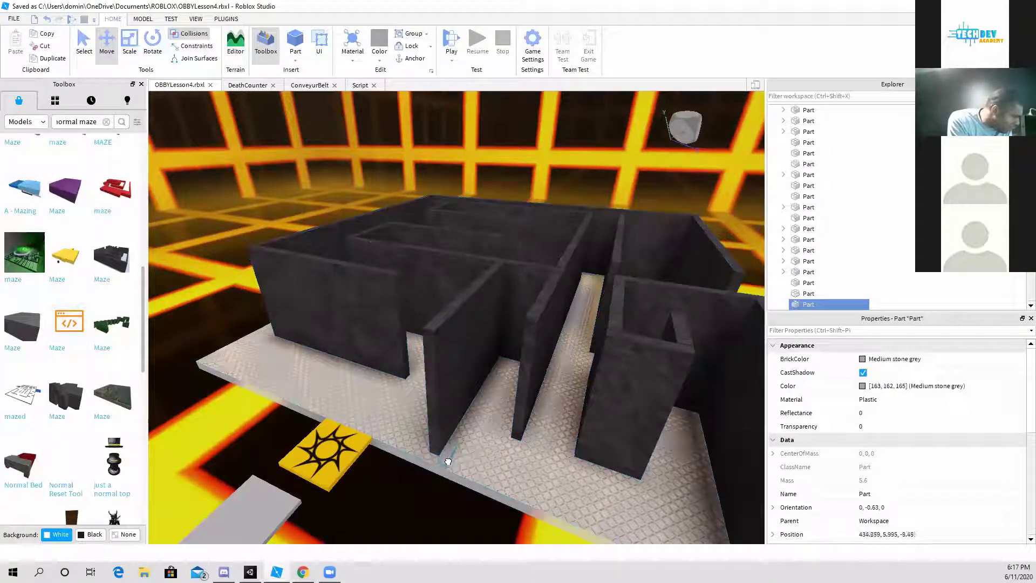
pyautogui.moveTo(448, 462)
pyautogui.mouseDown()
pyautogui.moveTo(437, 455)
pyautogui.moveTo(449, 454)
pyautogui.mouseUp()
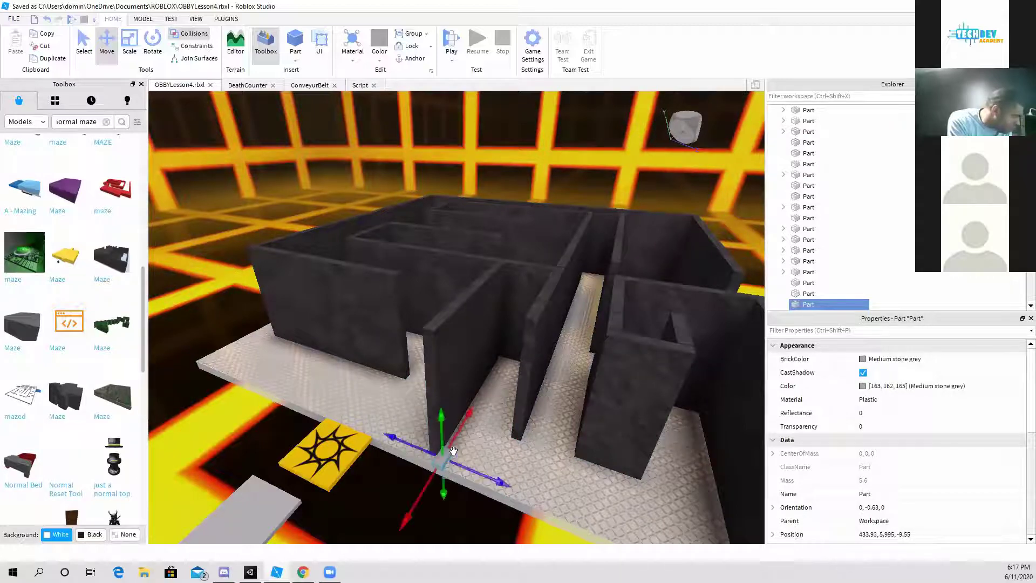
pyautogui.moveTo(515, 392); pyautogui.dragTo(518, 396, button='right')
pyautogui.moveTo(518, 395); pyautogui.dragTo(492, 395, button='middle')
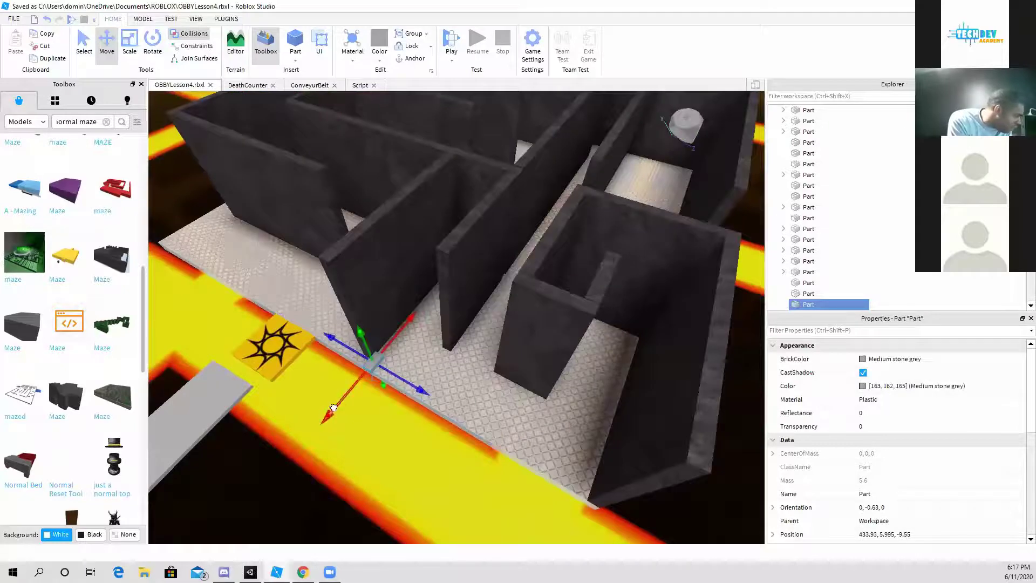
pyautogui.moveTo(335, 409); pyautogui.dragTo(338, 406)
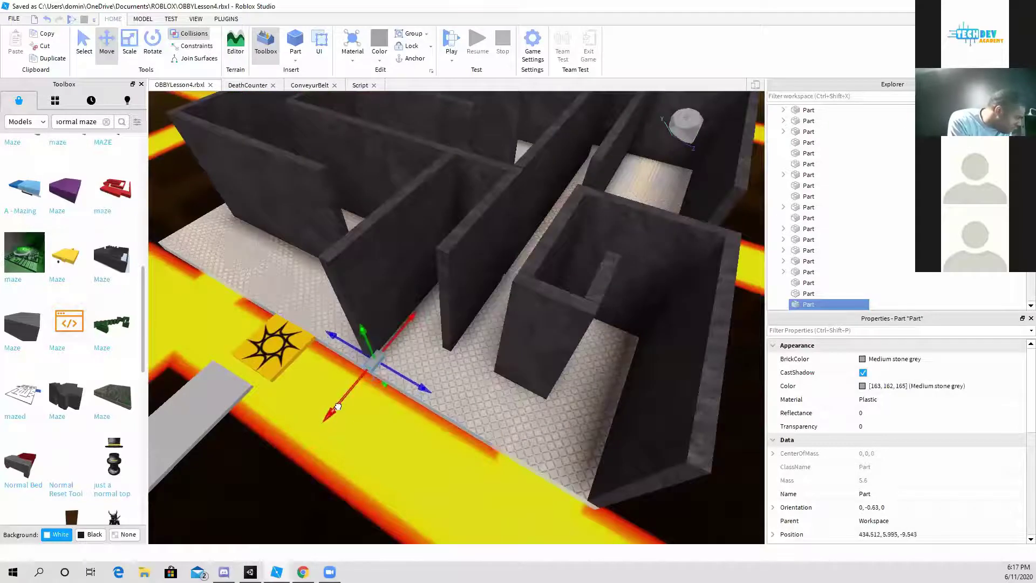
# Step: Scale the new part along the maze's front edge to the outer wall and up to wall height, closing the open side
pyautogui.click(130, 44)
pyautogui.moveTo(392, 369); pyautogui.dragTo(663, 460)
pyautogui.moveTo(472, 412); pyautogui.dragTo(470, 327)
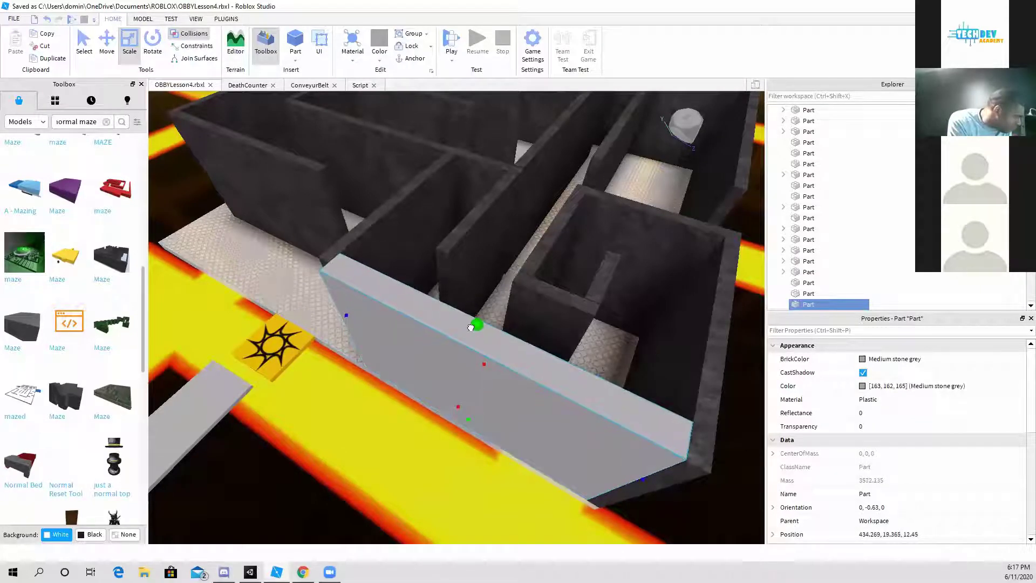
# Step: Search the Toolbox models for "zombies"
pyautogui.moveTo(417, 350); pyautogui.dragTo(518, 353, button='right')
pyautogui.moveTo(518, 353); pyautogui.dragTo(457, 383, button='middle')
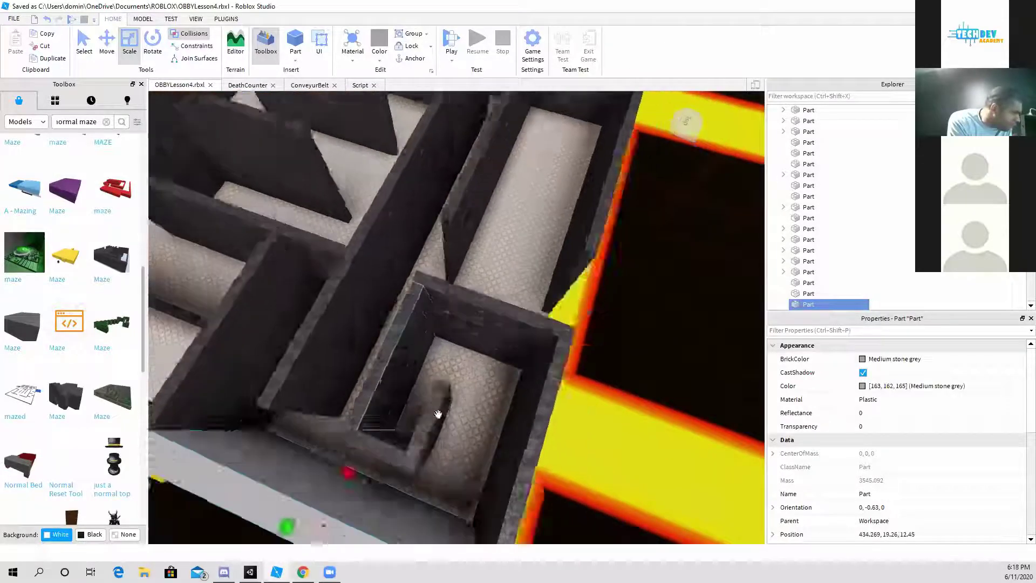
pyautogui.scroll(-5, 457, 383)
pyautogui.click(106, 122)
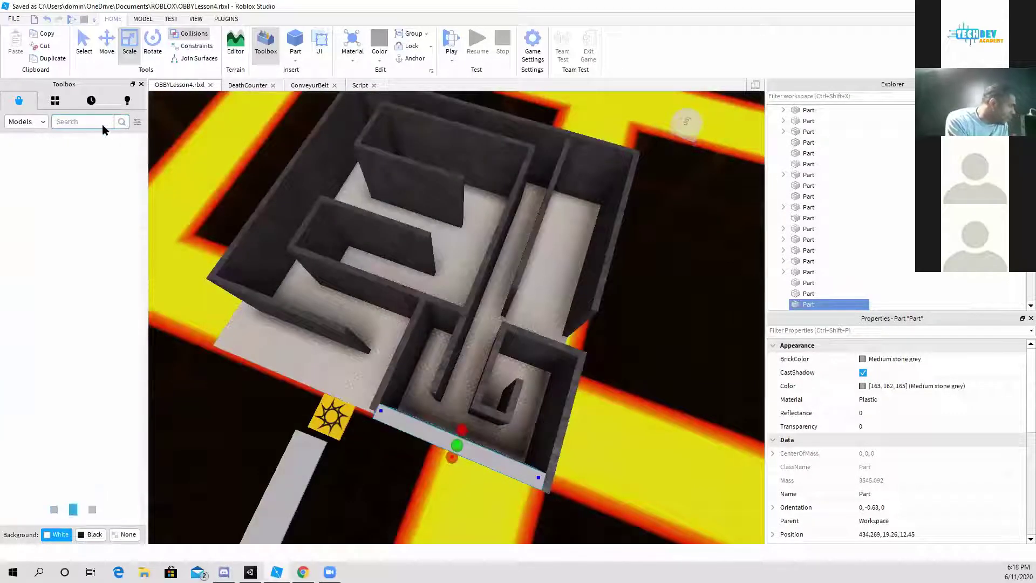
pyautogui.write('zombi')
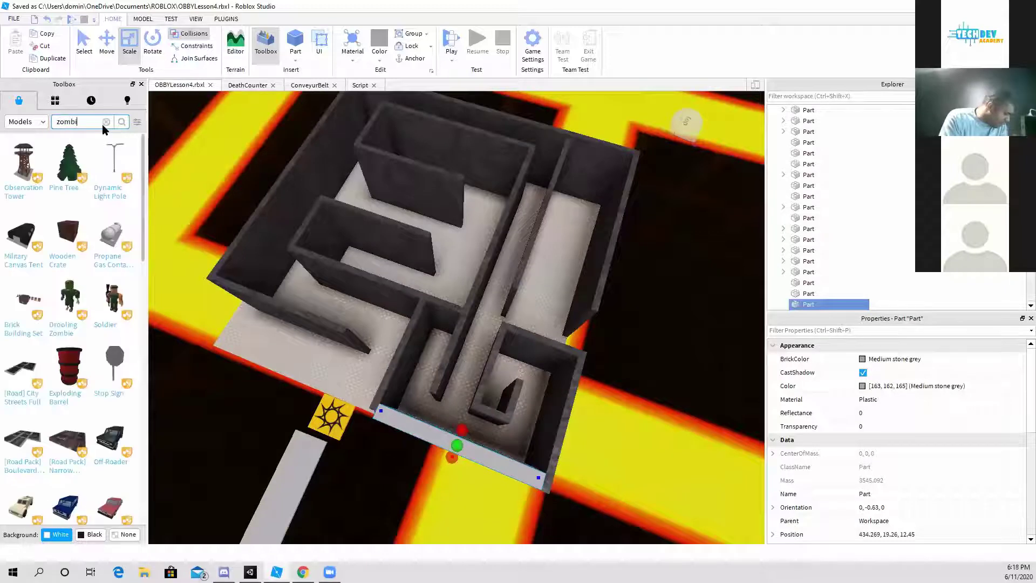
pyautogui.write('es\\')
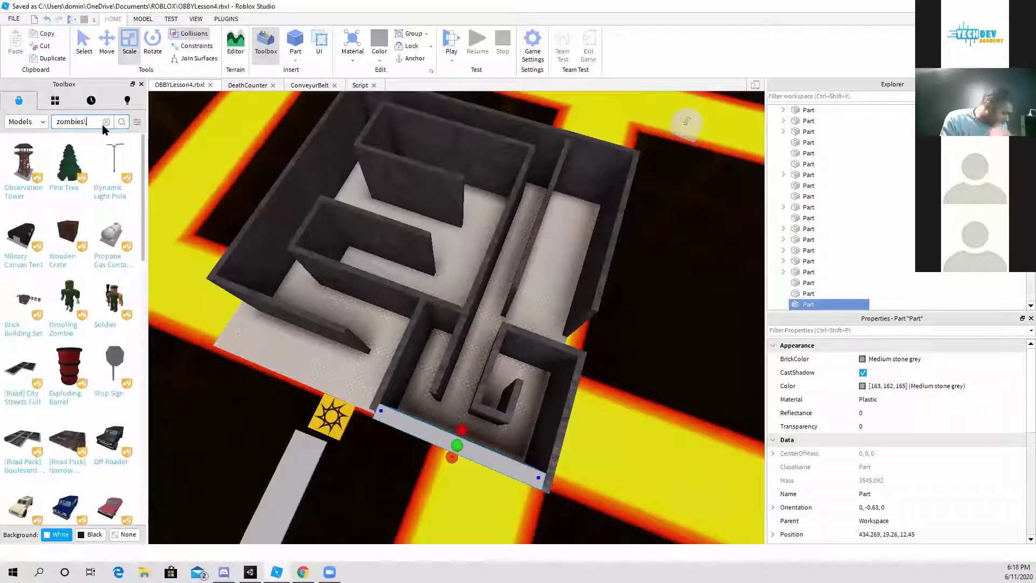
pyautogui.press('BackSpace')
pyautogui.press('Return')
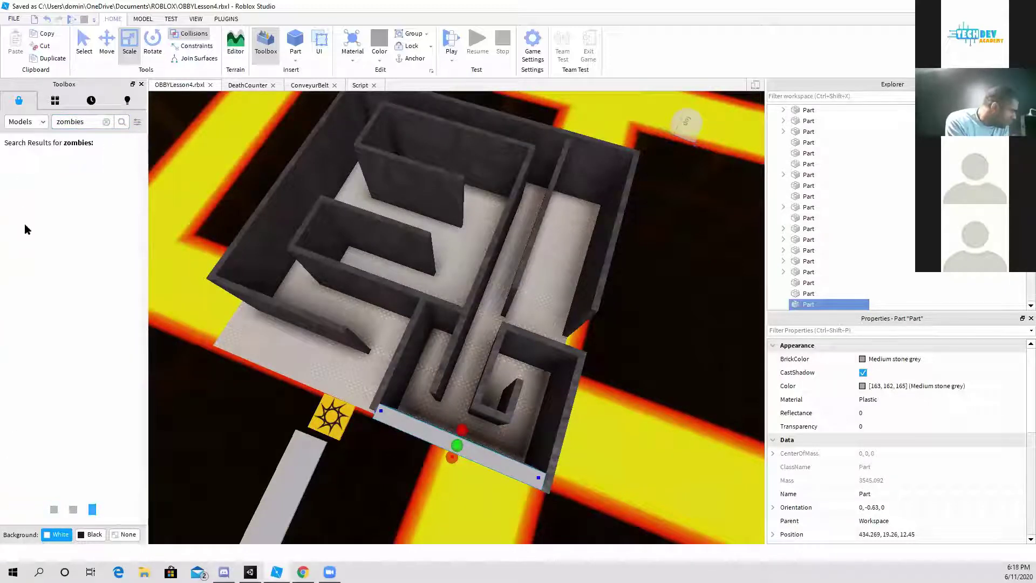
# Step: Place an Ice Zombie in an inner corridor and a fire zombie in the small corner room of the maze
pyautogui.moveTo(67, 259); pyautogui.dragTo(344, 262)
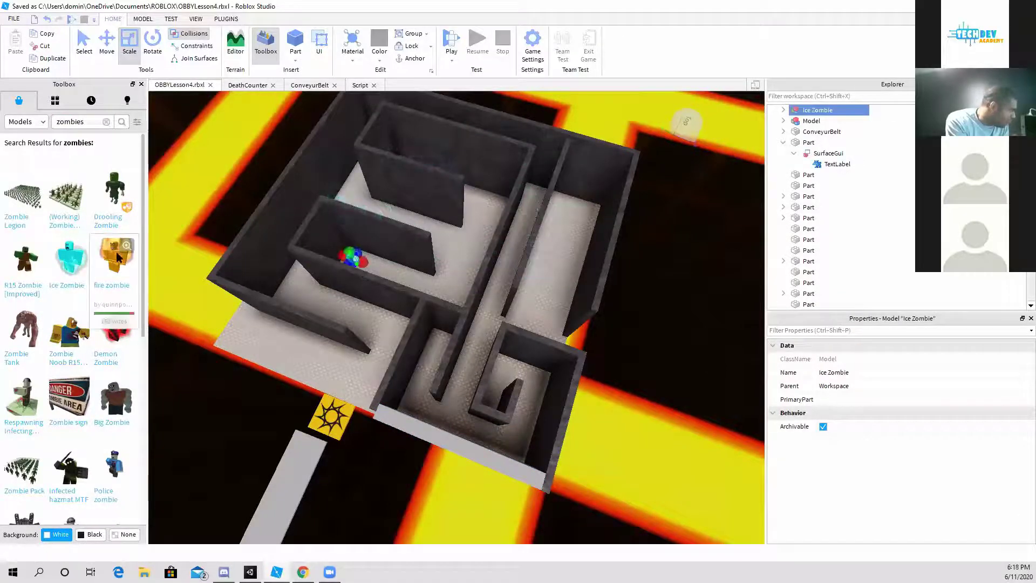
pyautogui.moveTo(357, 261); pyautogui.dragTo(318, 300, button='middle')
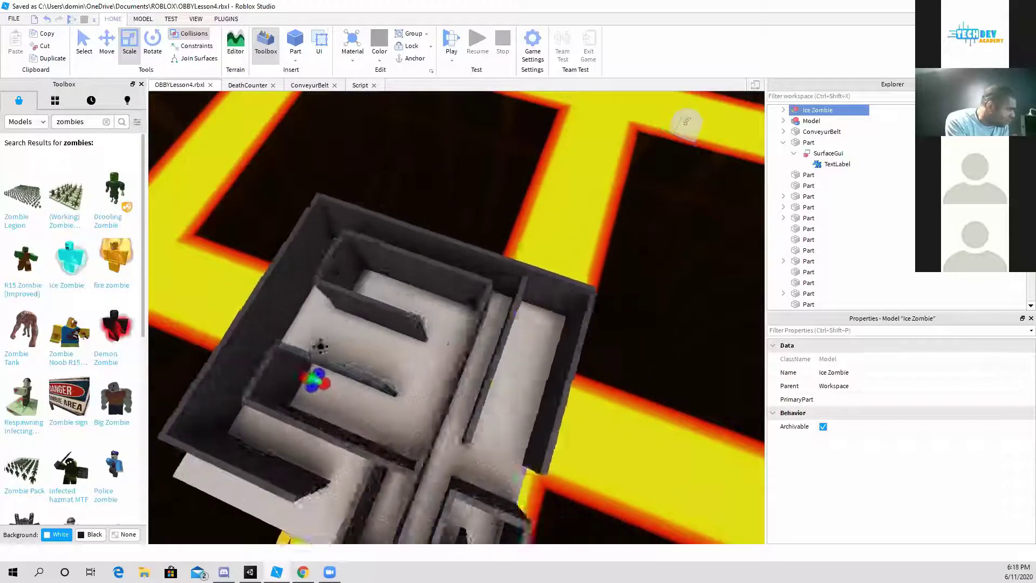
pyautogui.moveTo(316, 306); pyautogui.dragTo(339, 294, button='right')
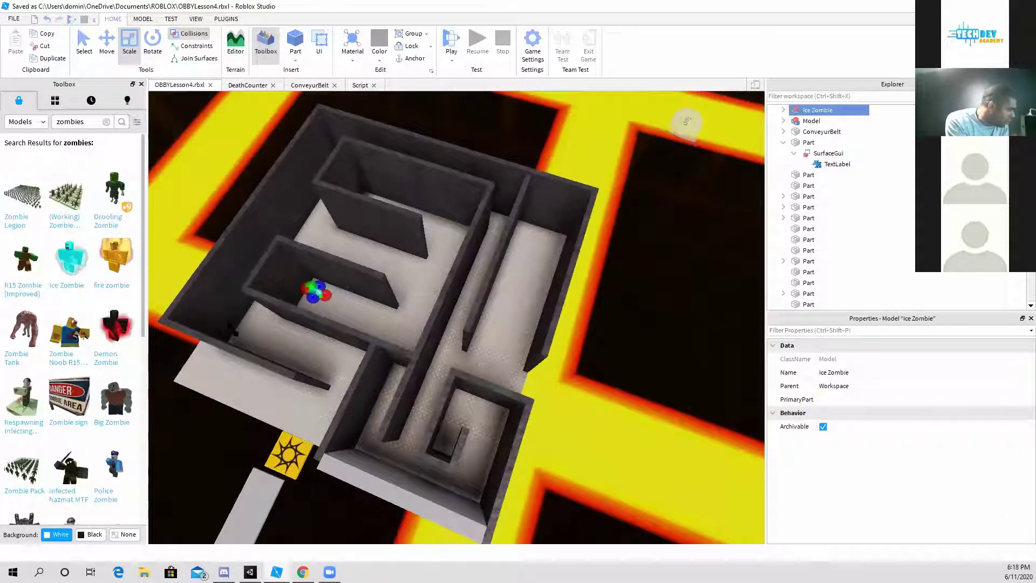
pyautogui.moveTo(115, 259); pyautogui.dragTo(493, 415)
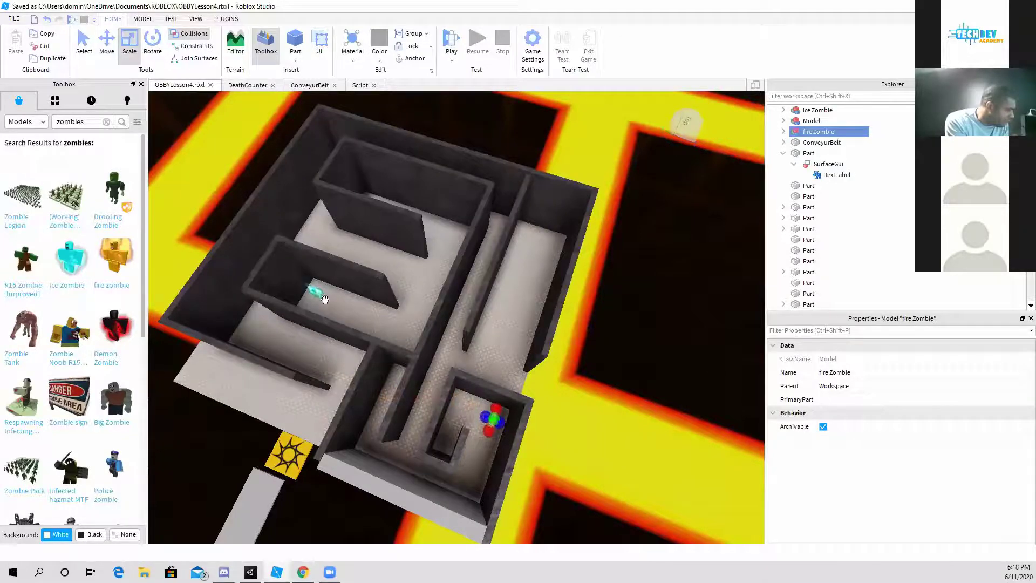
# Step: Start a playtest and run the character from the start platform onto the red Level1 spawn pad
pyautogui.click(456, 43)
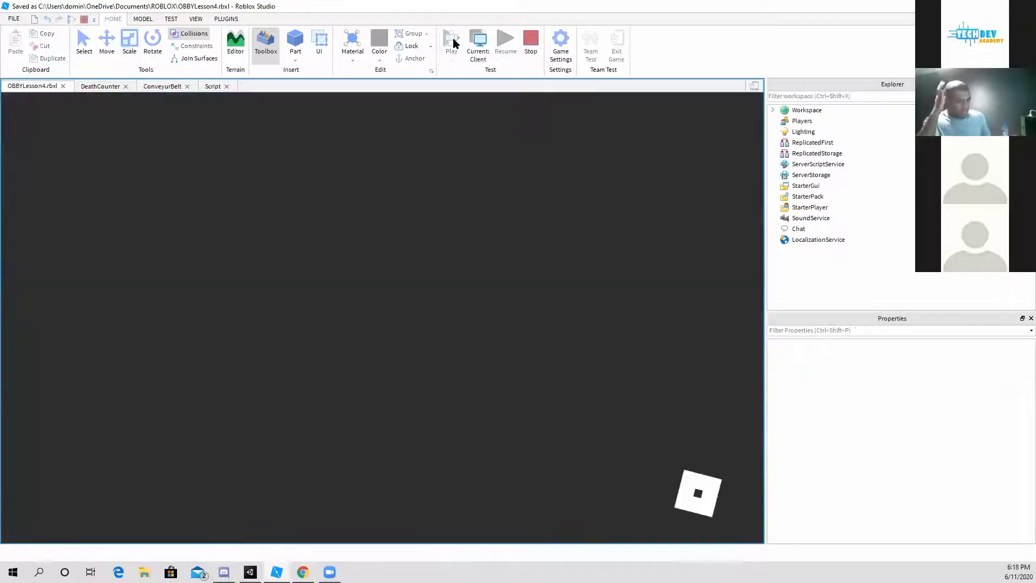
pyautogui.press('Right')
pyautogui.press('w')
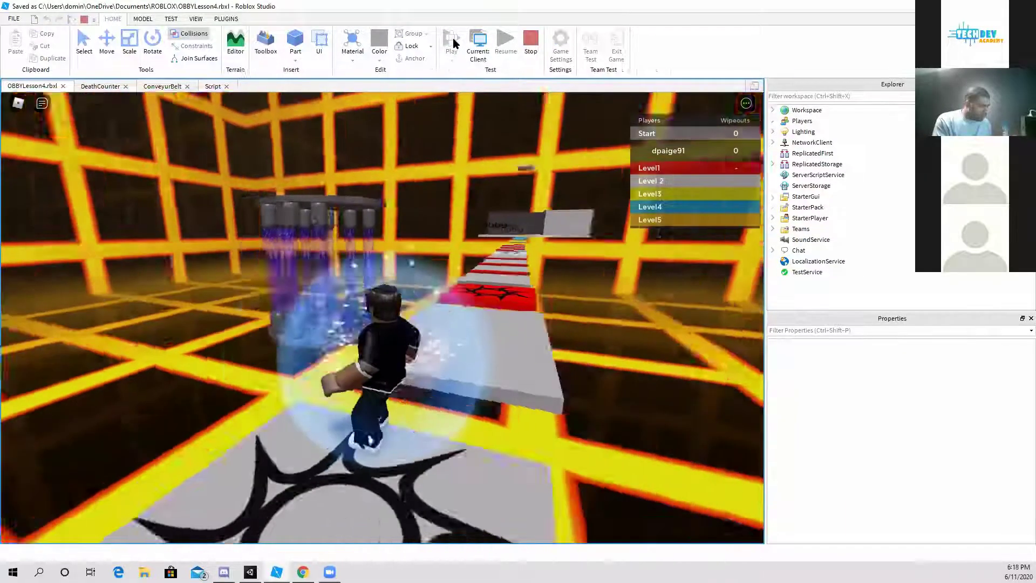
pyautogui.press('space')
pyautogui.press('Left')
pyautogui.press('space')
pyautogui.press('space')
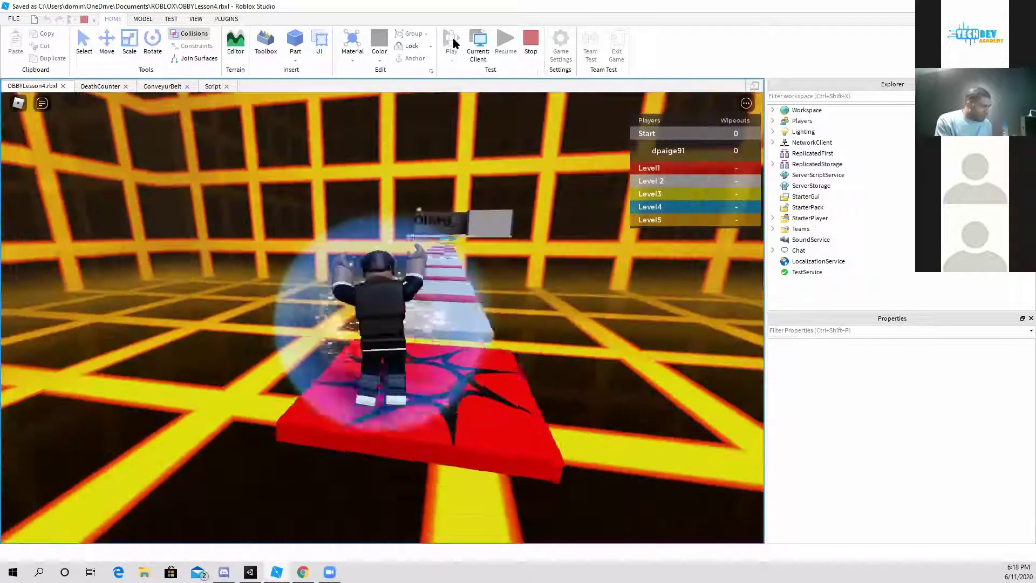
pyautogui.press('Right')
pyautogui.press('w')
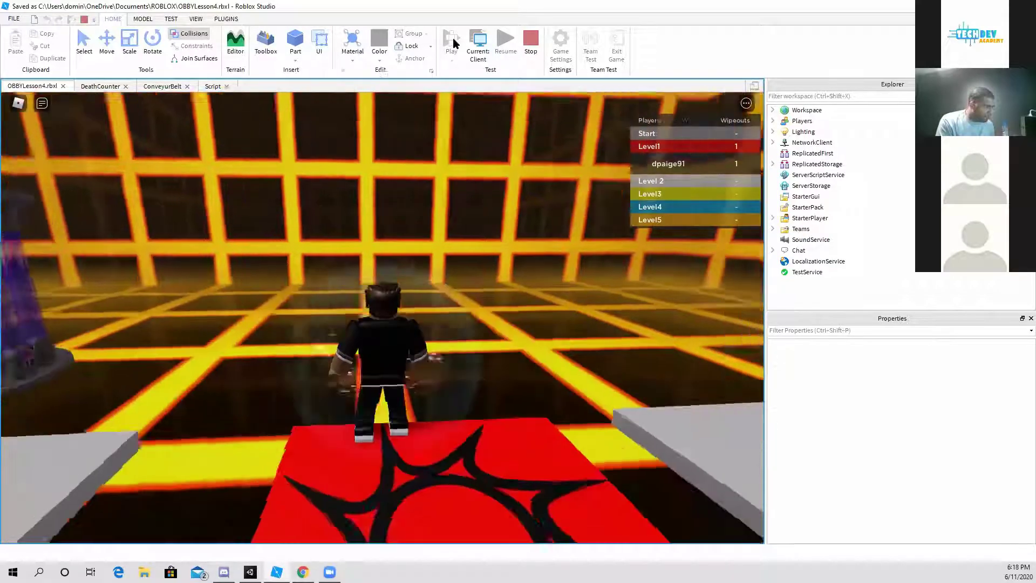
# Step: Run the character from the Level1 pad over the red strips, past the white Level 2 spawn pad
pyautogui.press('w')
pyautogui.press('space')
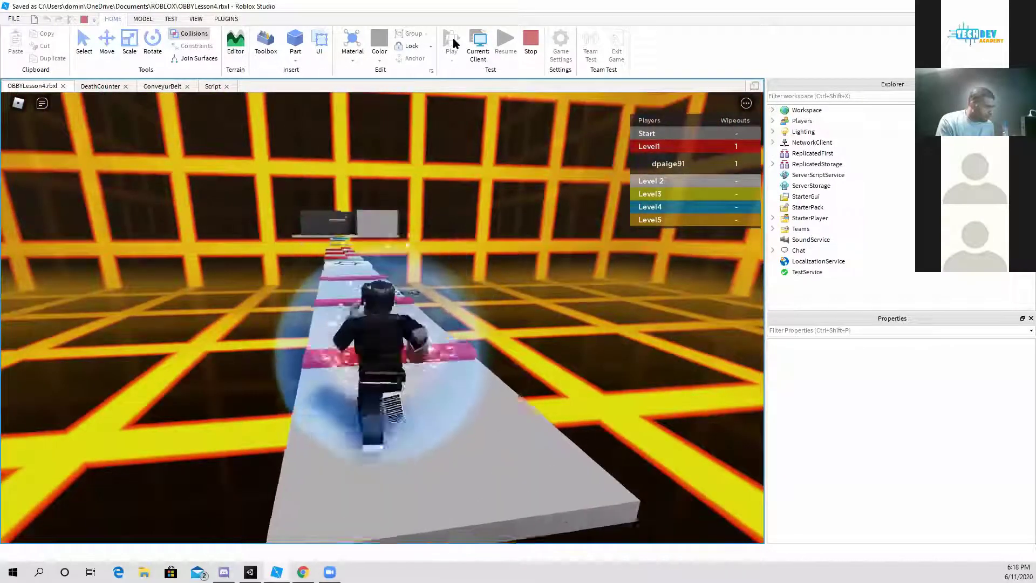
pyautogui.press('space')
pyautogui.press('w')
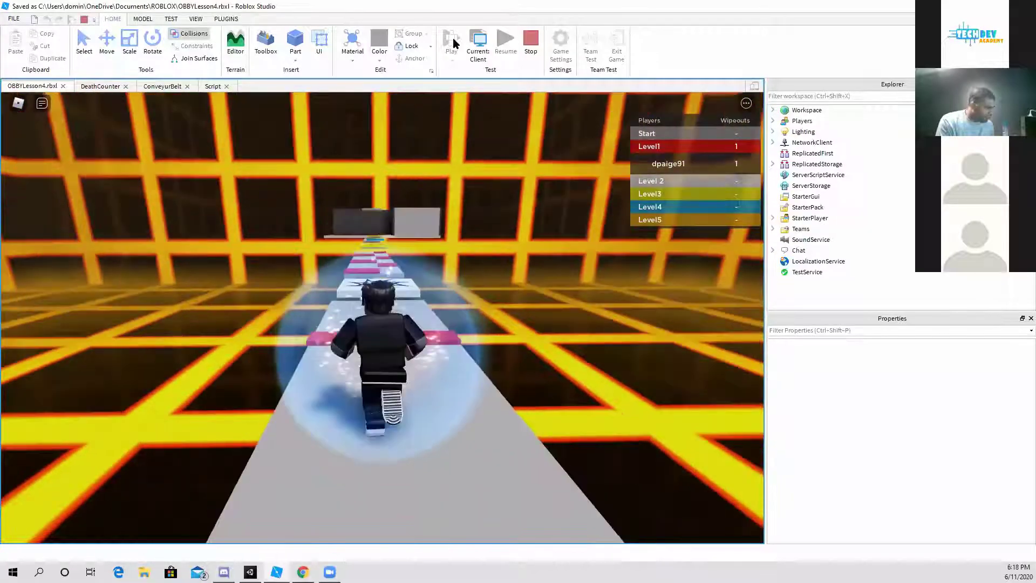
pyautogui.press('w')
pyautogui.press('space')
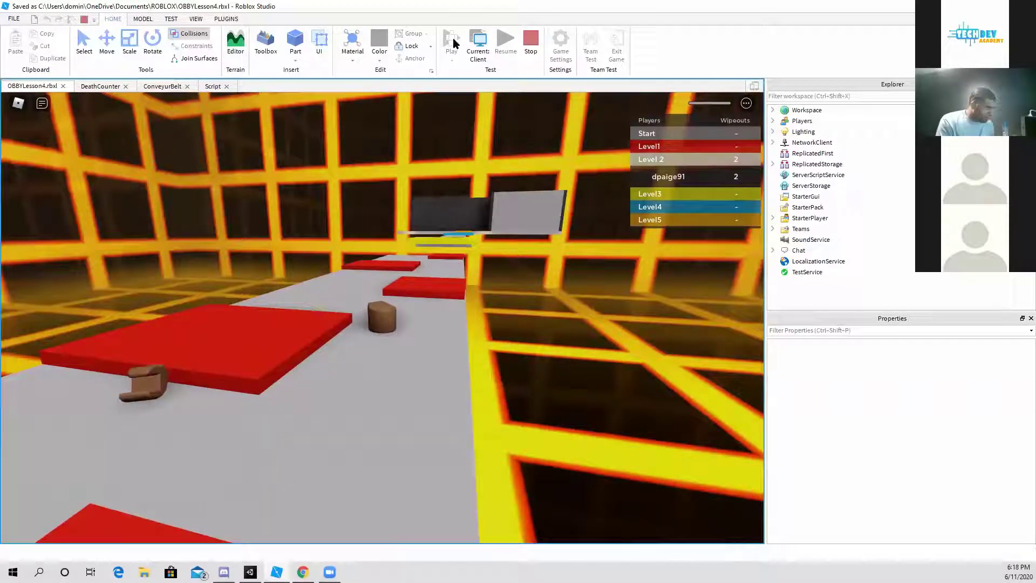
# Step: Steer the character from the Level 2 pad around the staggered red blocks to the yellow Level3 spawn pad
pyautogui.press('Right')
pyautogui.press('w')
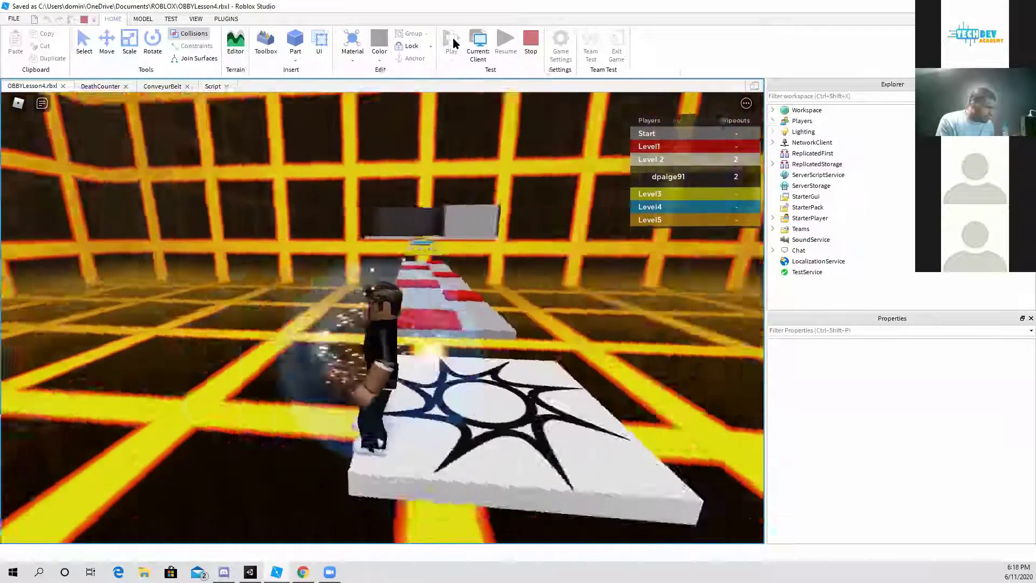
pyautogui.press('space')
pyautogui.press('Left')
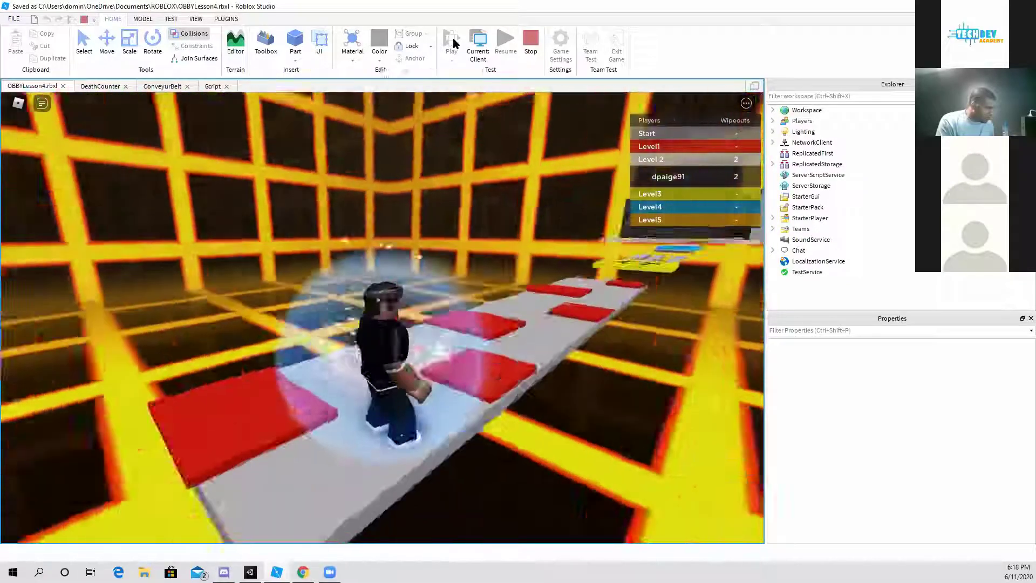
pyautogui.press('Right')
pyautogui.press('w')
pyautogui.press('w')
pyautogui.press('Right')
pyautogui.press('space')
pyautogui.press('Left')
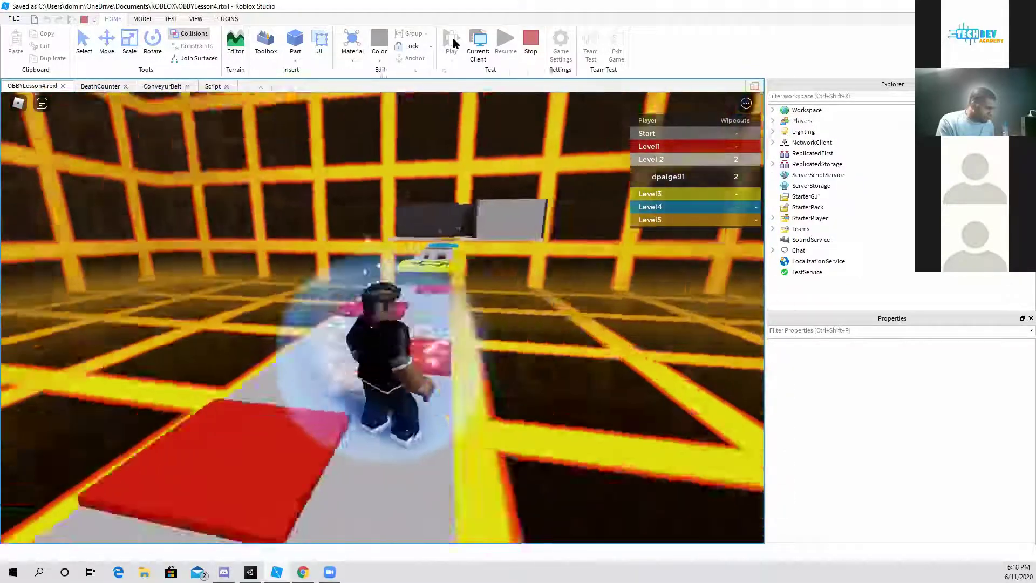
pyautogui.press('space')
pyautogui.press('w')
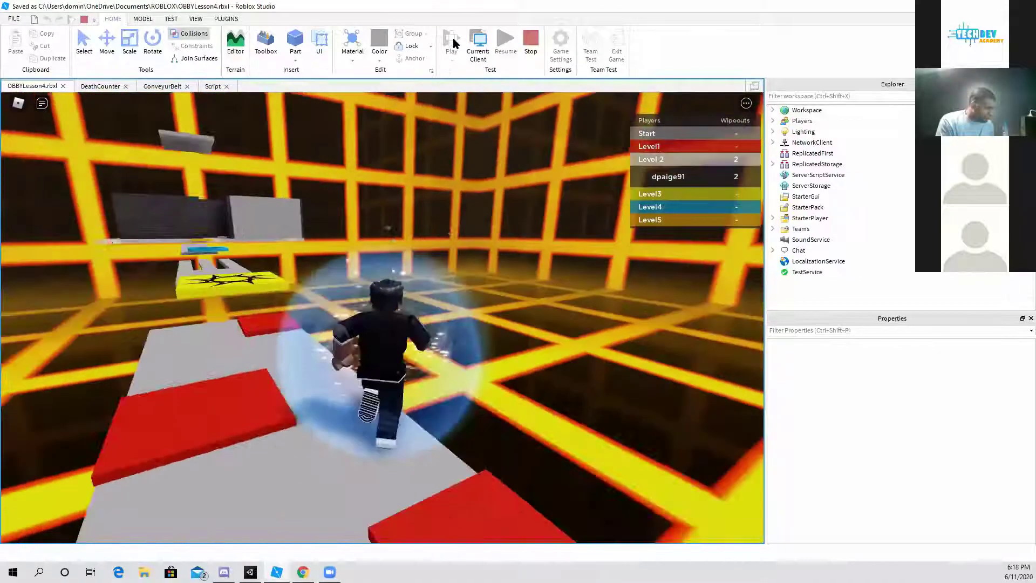
pyautogui.press('w')
pyautogui.press('Right')
pyautogui.press('space')
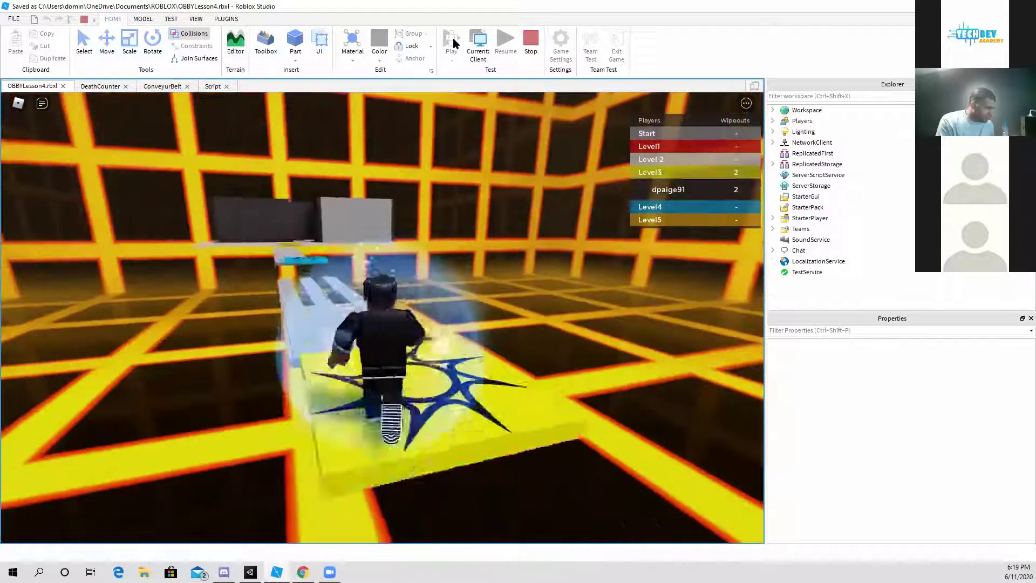
# Step: Cross the narrow beams to the blue Level4 pad and follow the grey path to the Level5 pad at the maze entrance
pyautogui.press('w')
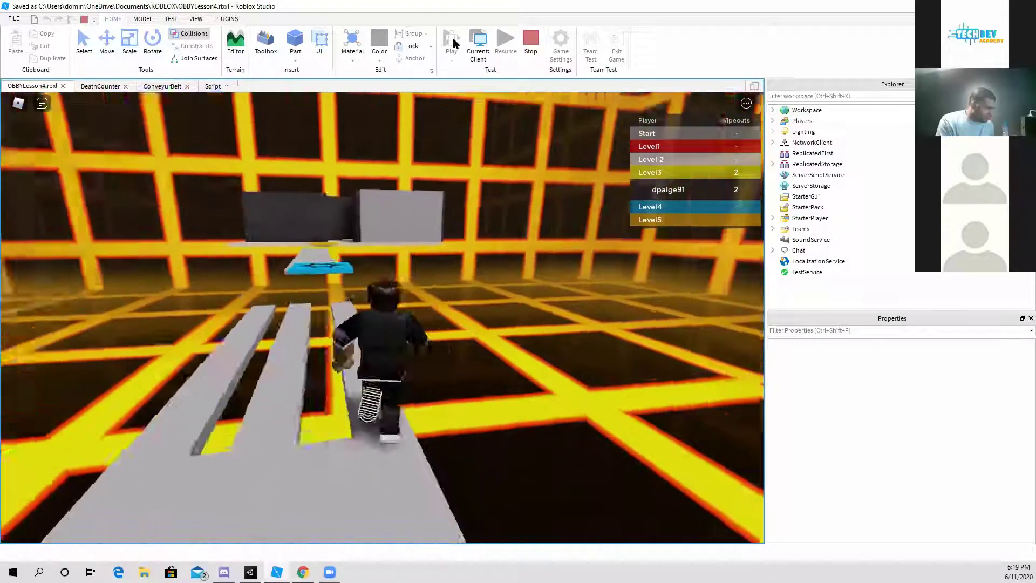
pyautogui.press('w')
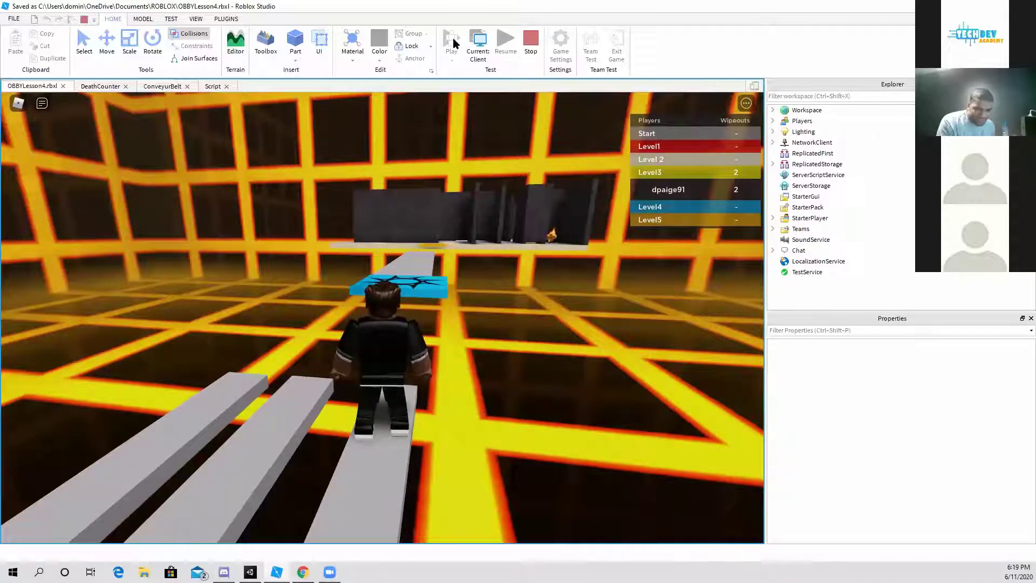
pyautogui.press('w')
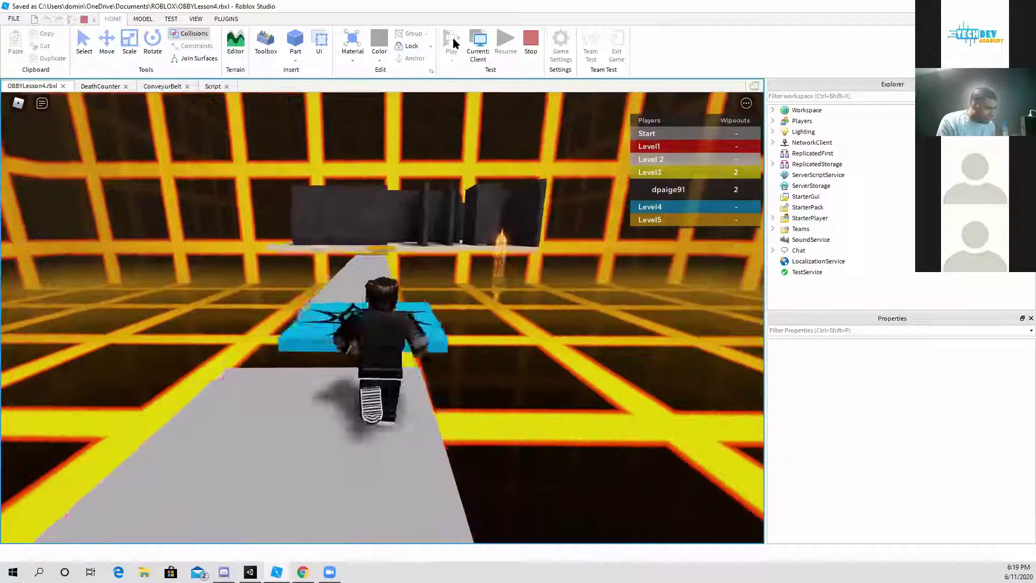
pyautogui.press('w')
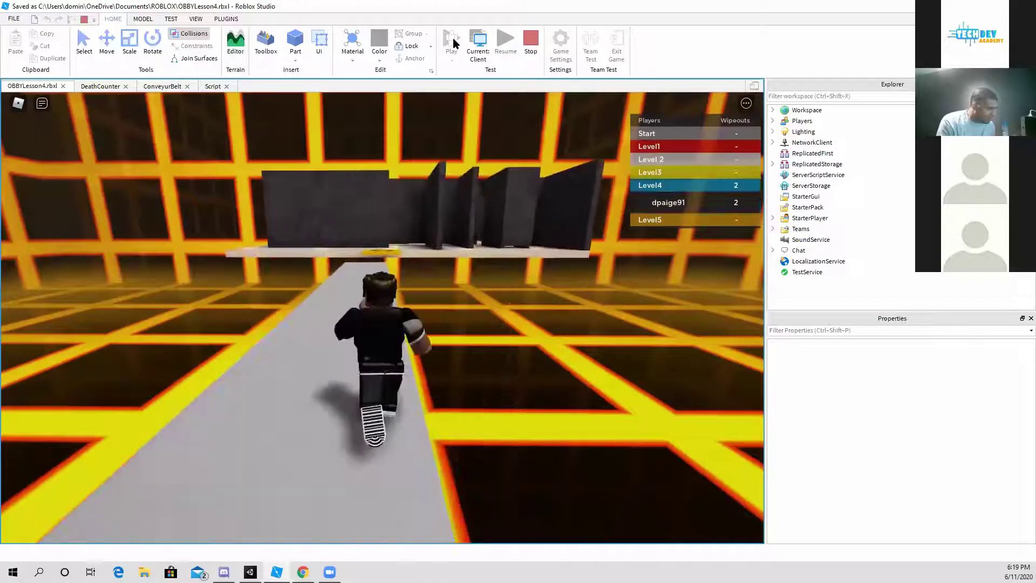
pyautogui.press('w')
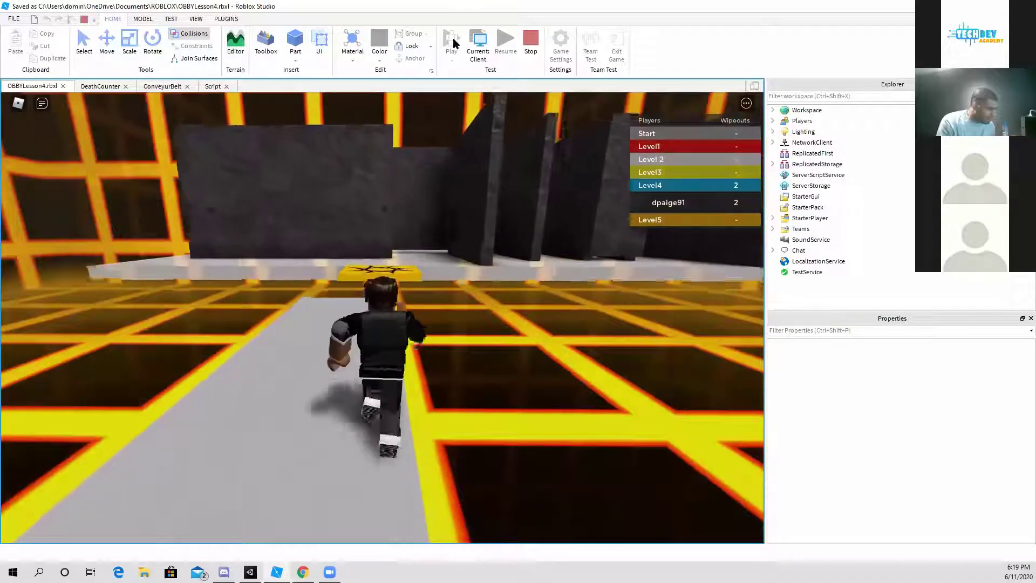
pyautogui.press('w')
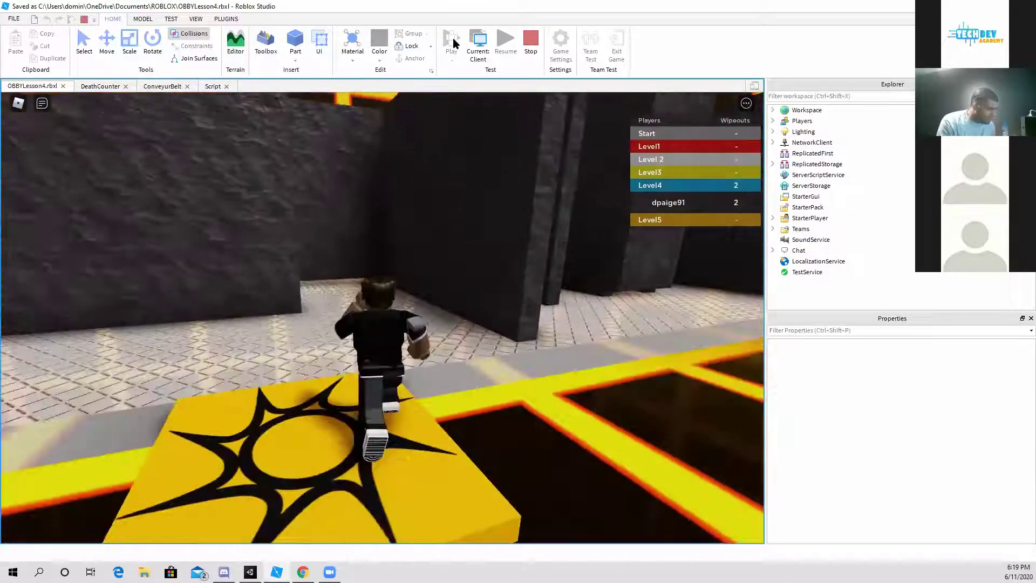
# Step: Walk the character into the maze and through its corridors to test the new section
pyautogui.press('w')
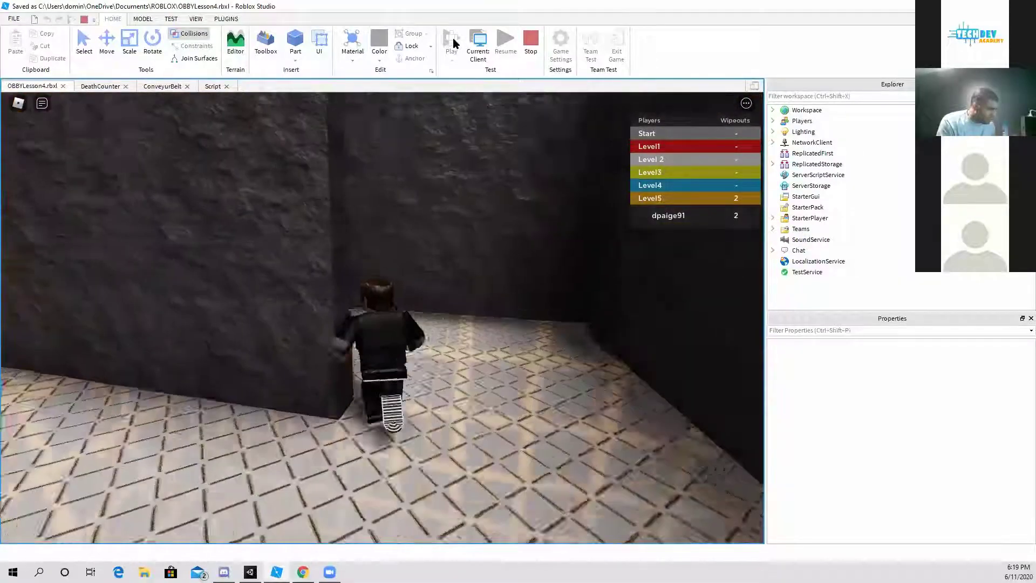
pyautogui.press('w')
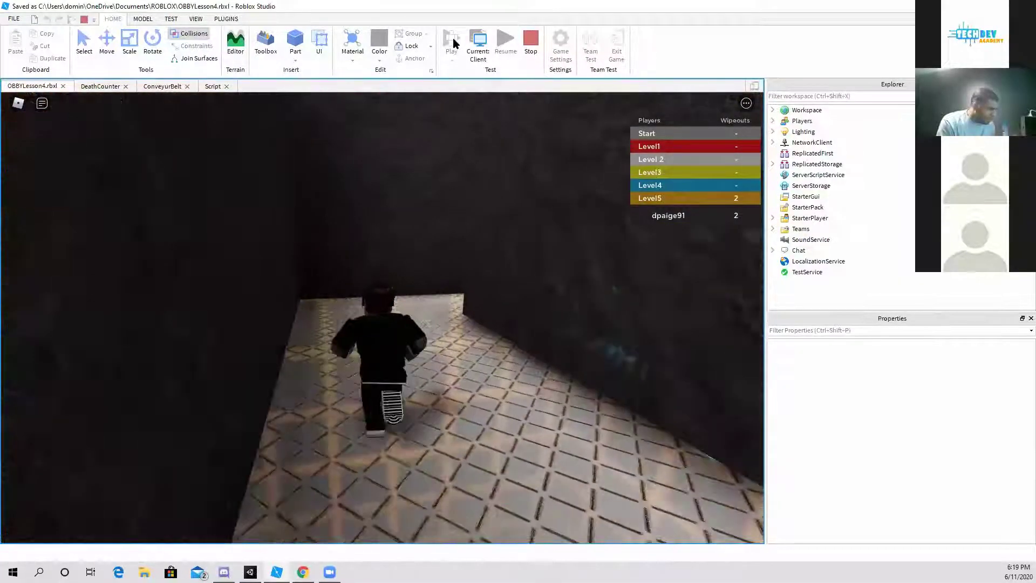
pyautogui.press('w')
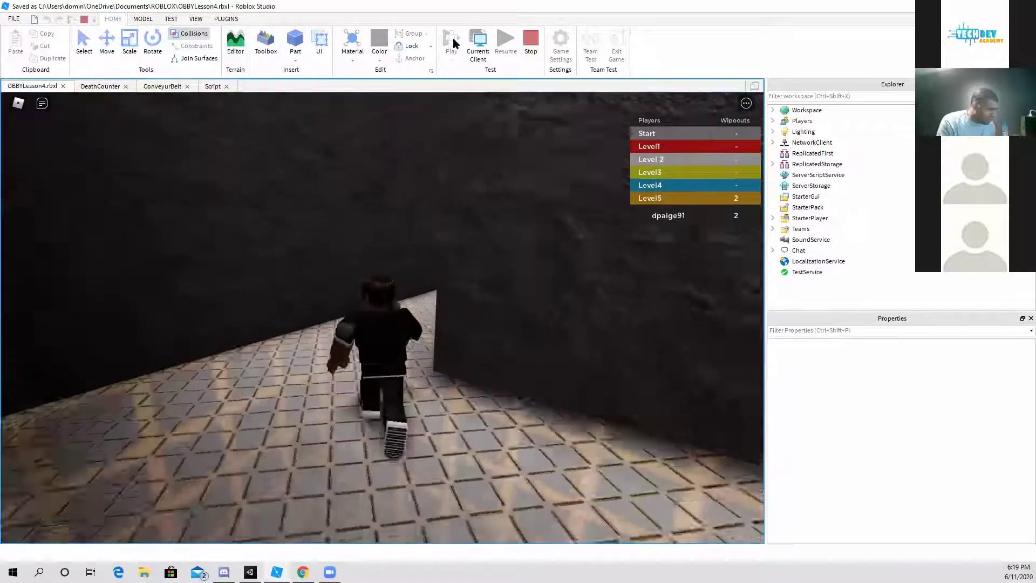
pyautogui.press('w')
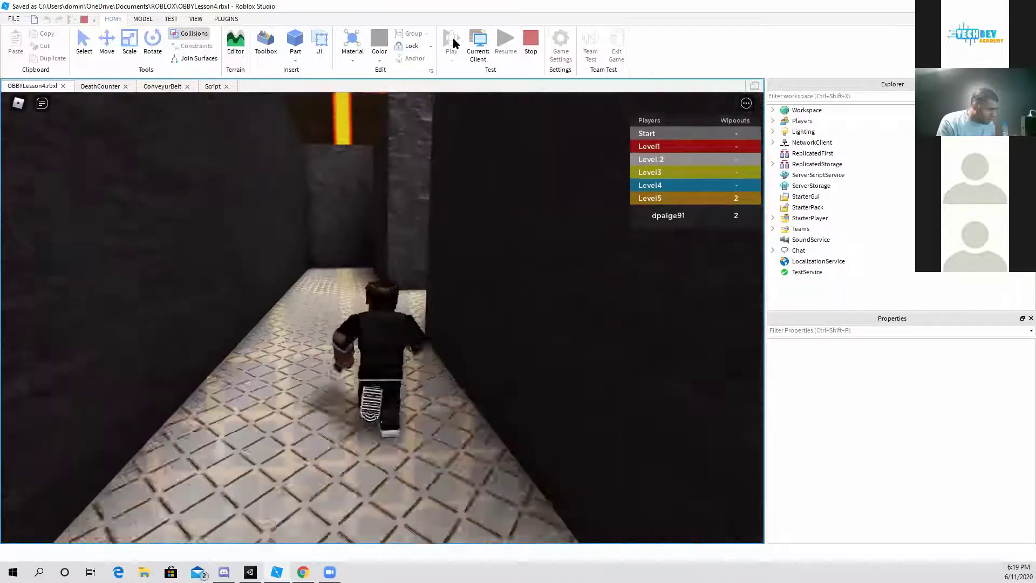